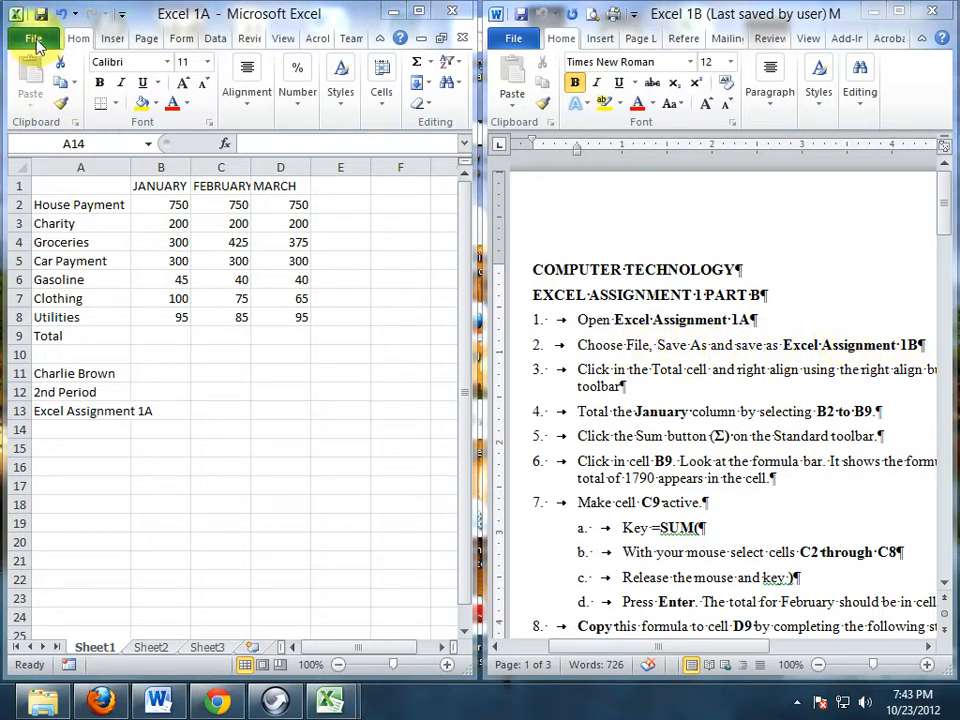
# - Save a copy of the workbook in the Documents library under the file name Excel 1B
pyautogui.click(35, 42)
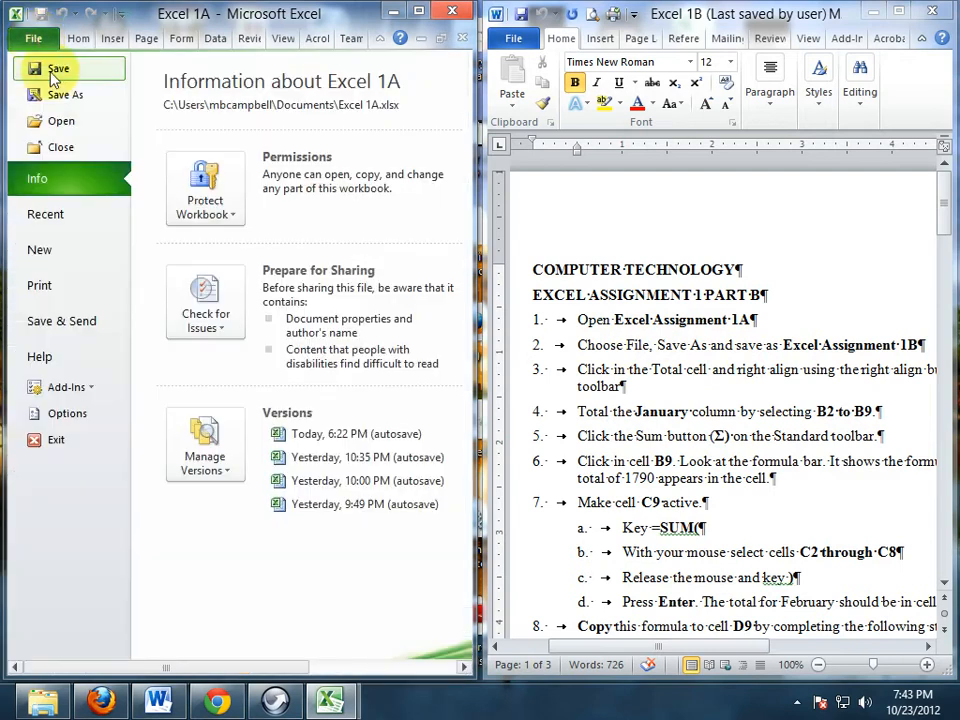
pyautogui.click(58, 94)
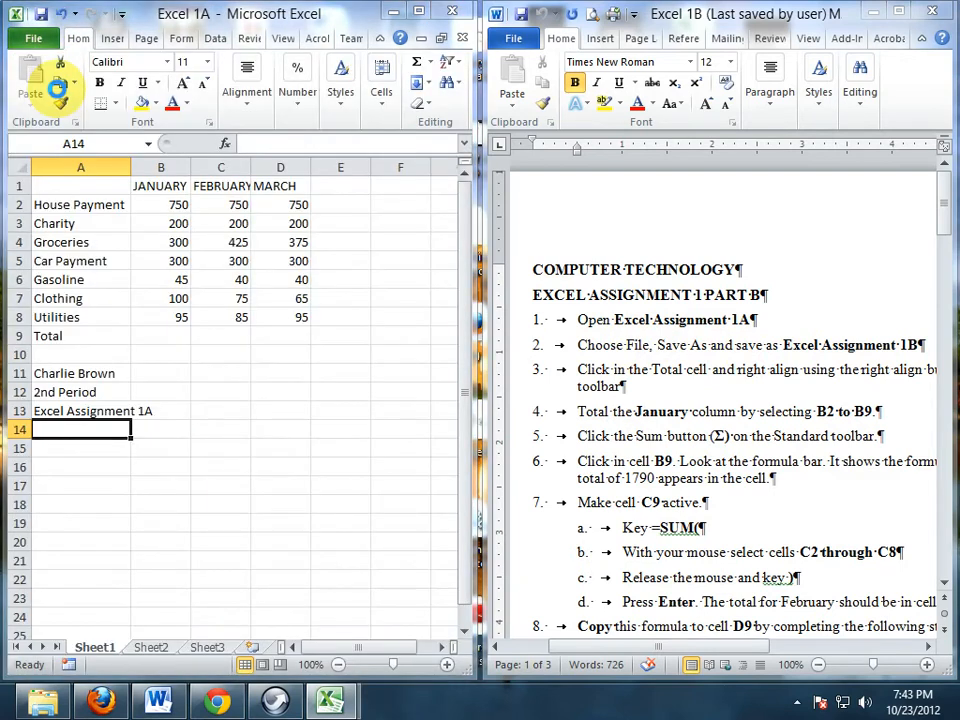
pyautogui.click(190, 320)
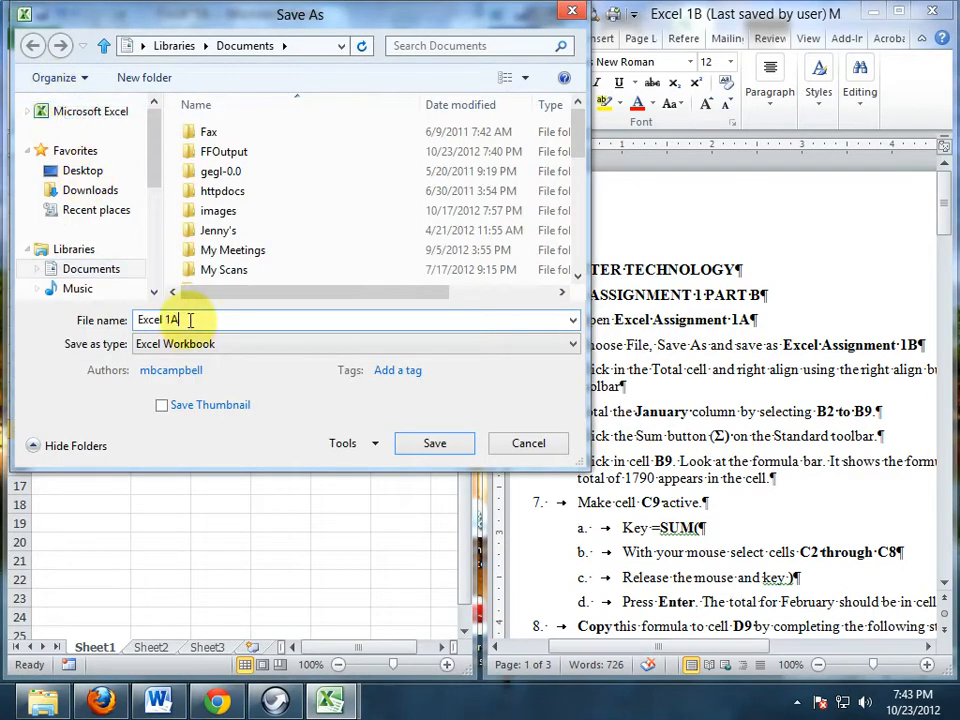
pyautogui.press('BackSpace')
pyautogui.write('B')
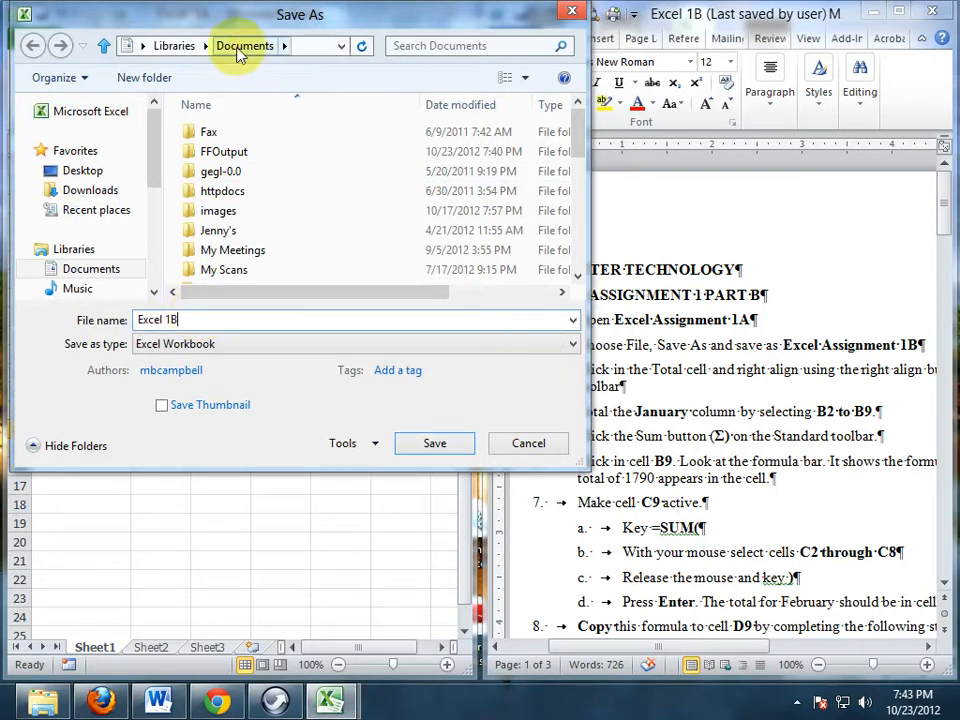
pyautogui.click(437, 445)
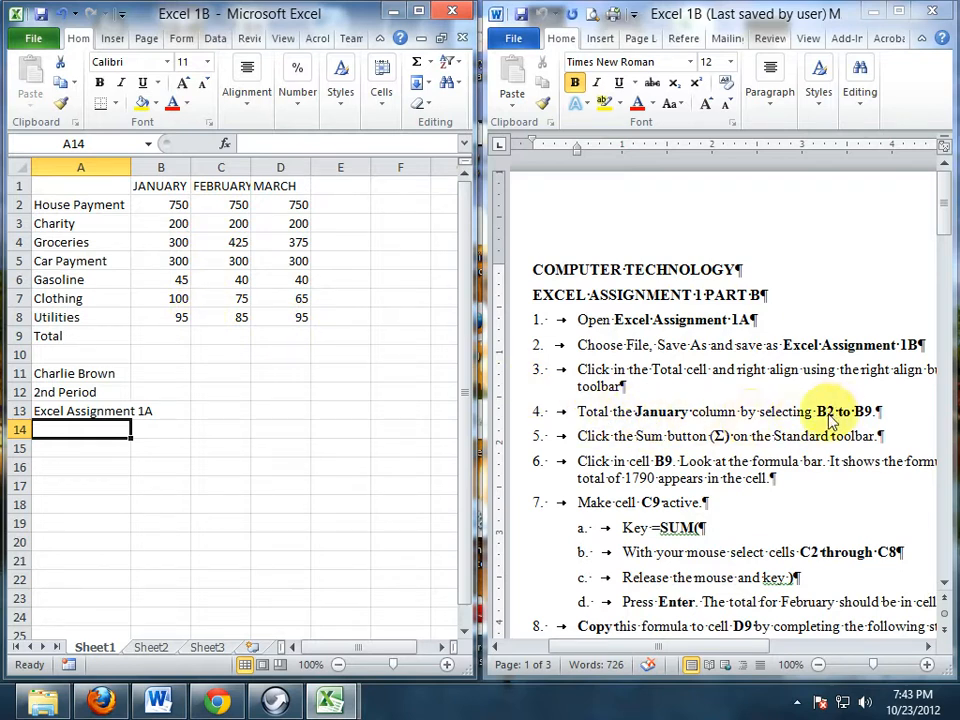
# - Total the January column with AutoSum over B2:B9, then select B9 to check its formula
pyautogui.click(170, 204)
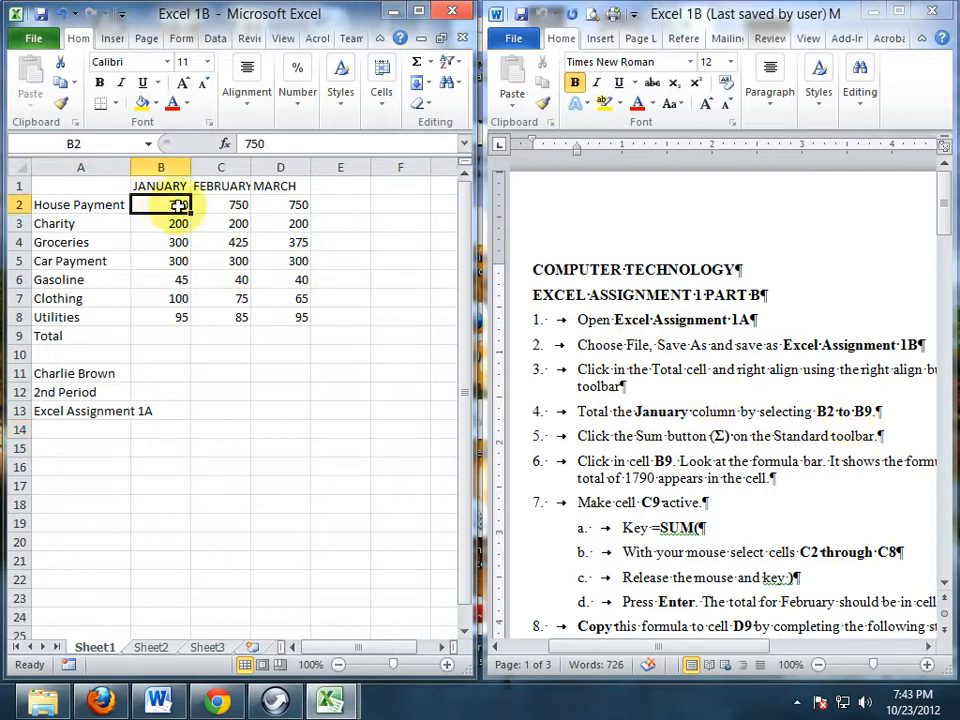
pyautogui.moveTo(171, 208); pyautogui.dragTo(212, 327)
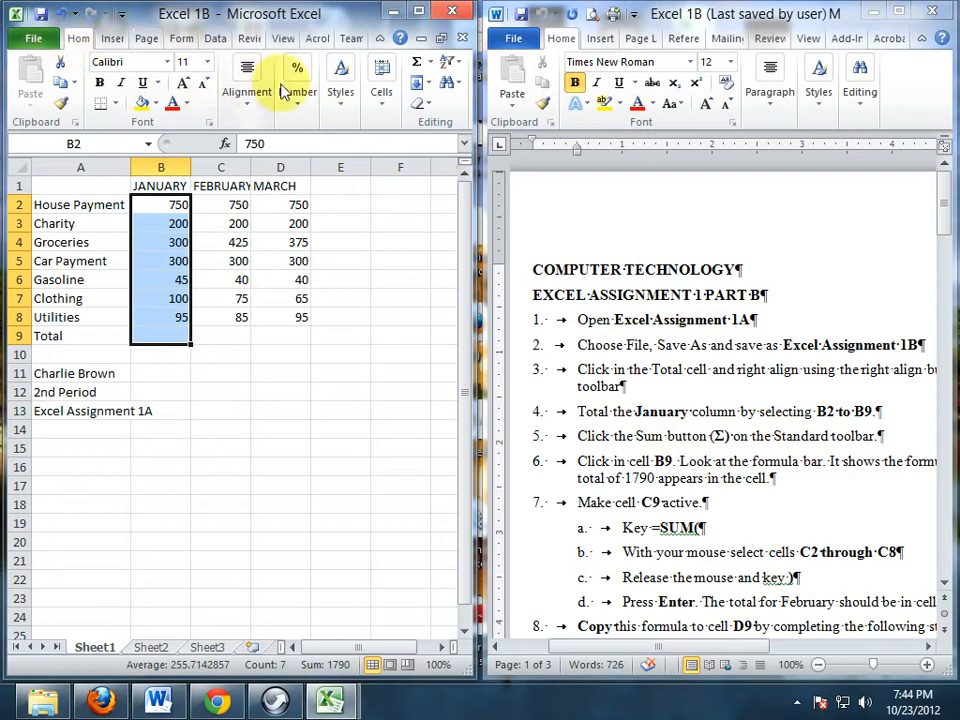
pyautogui.click(418, 66)
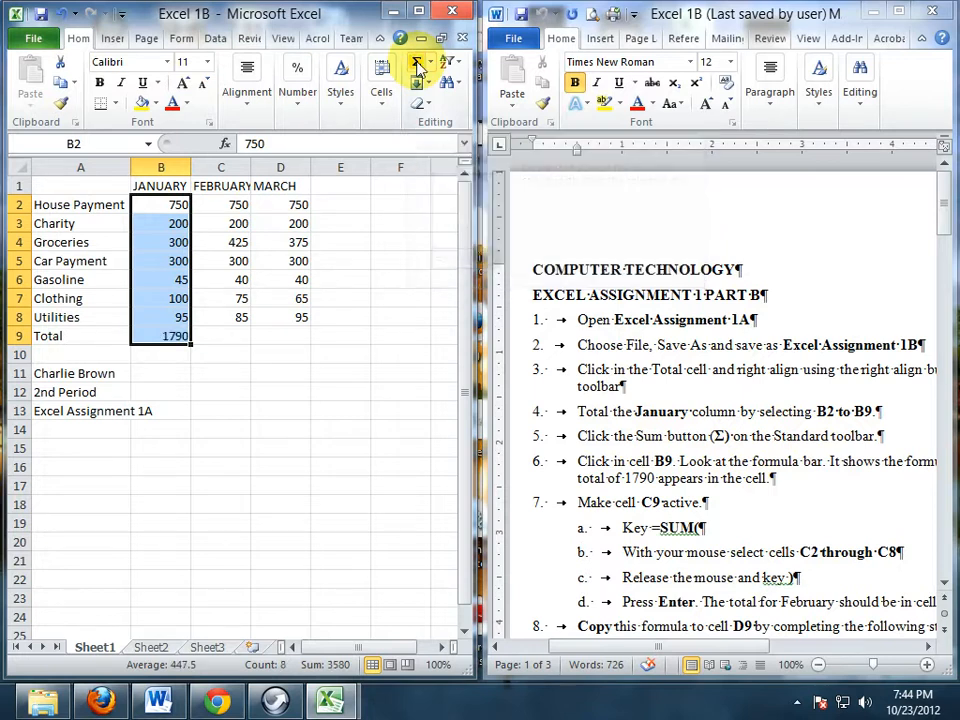
pyautogui.click(171, 339)
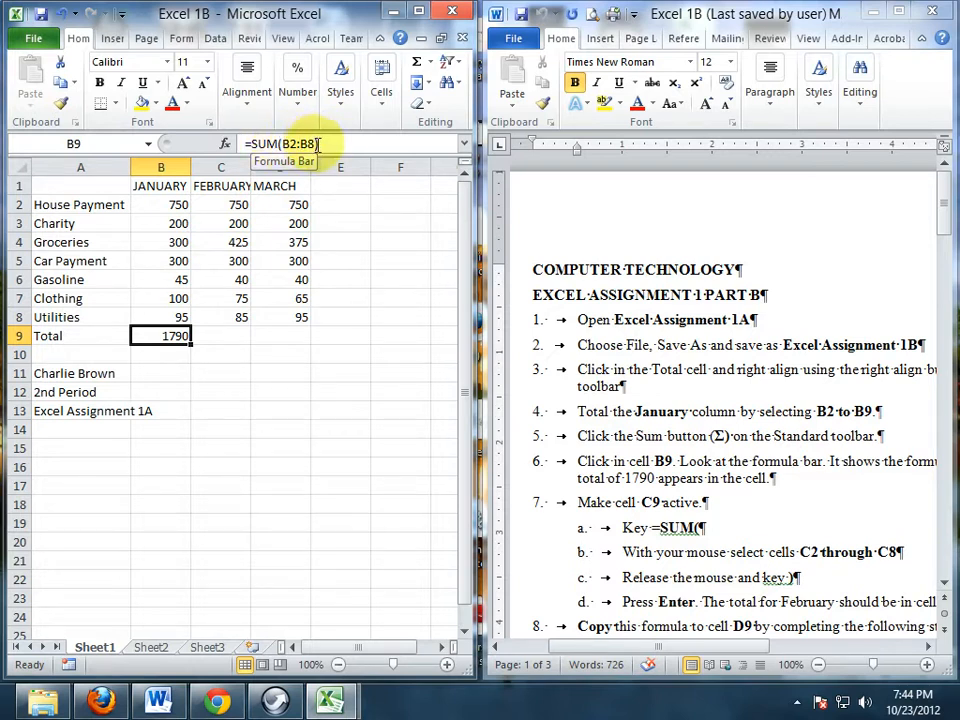
# - Total the February column by entering =SUM(C2:C8) in C9, then reselect the cell to review the formula
pyautogui.click(225, 337)
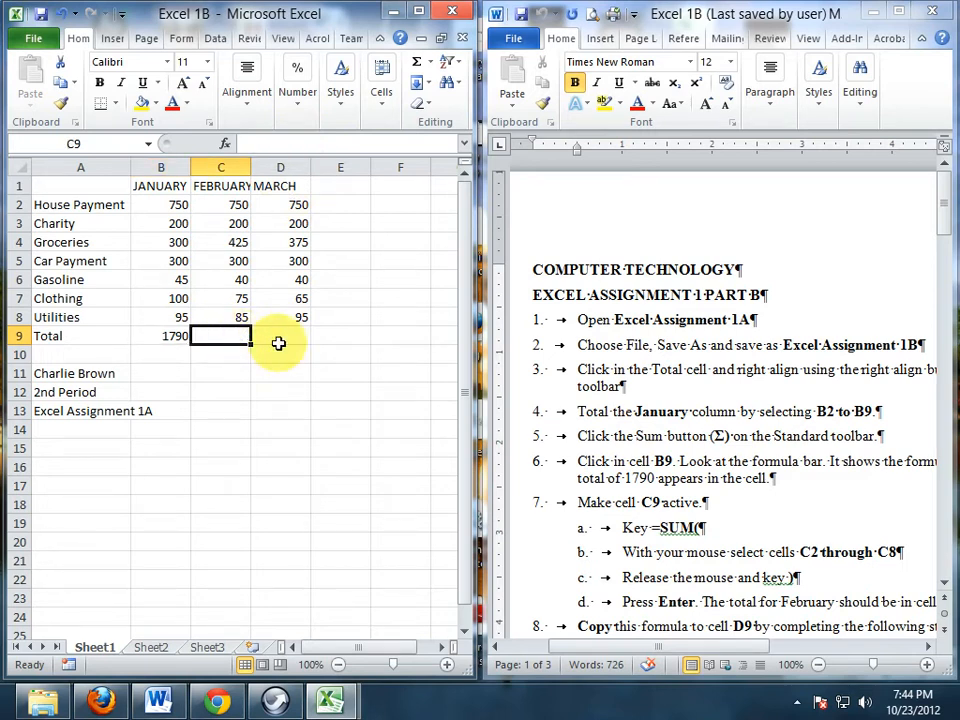
pyautogui.write('=')
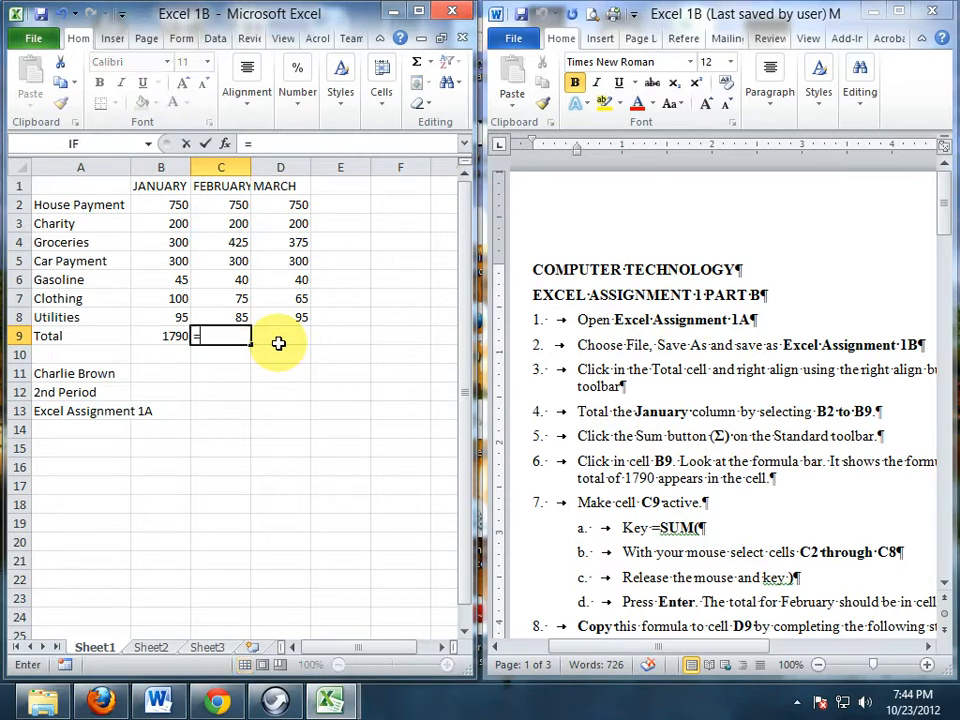
pyautogui.write('sum')
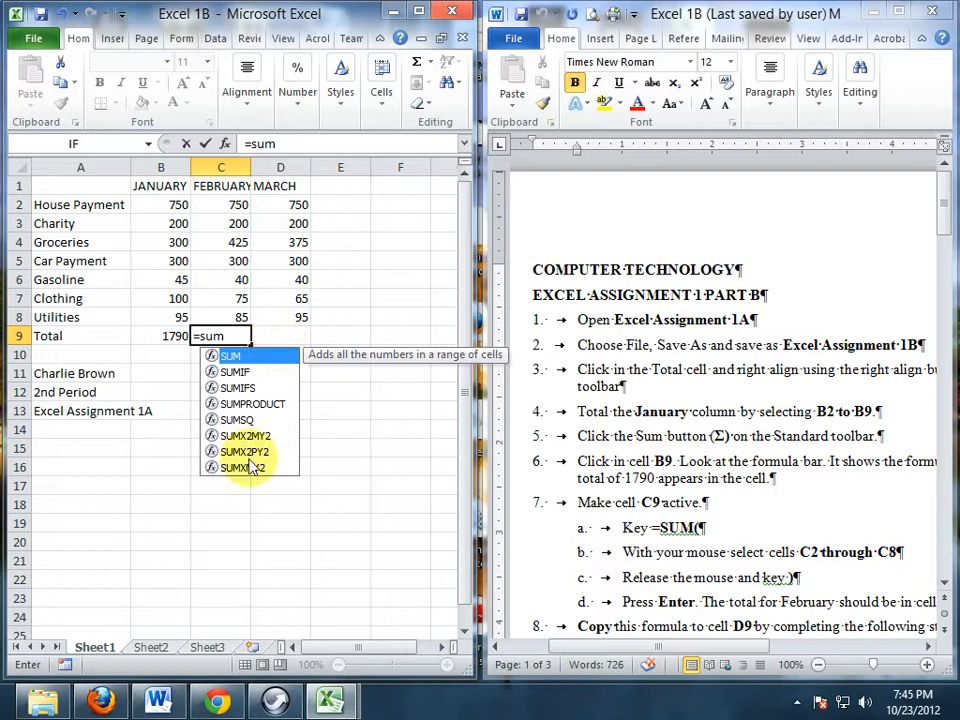
pyautogui.doubleClick(238, 358)
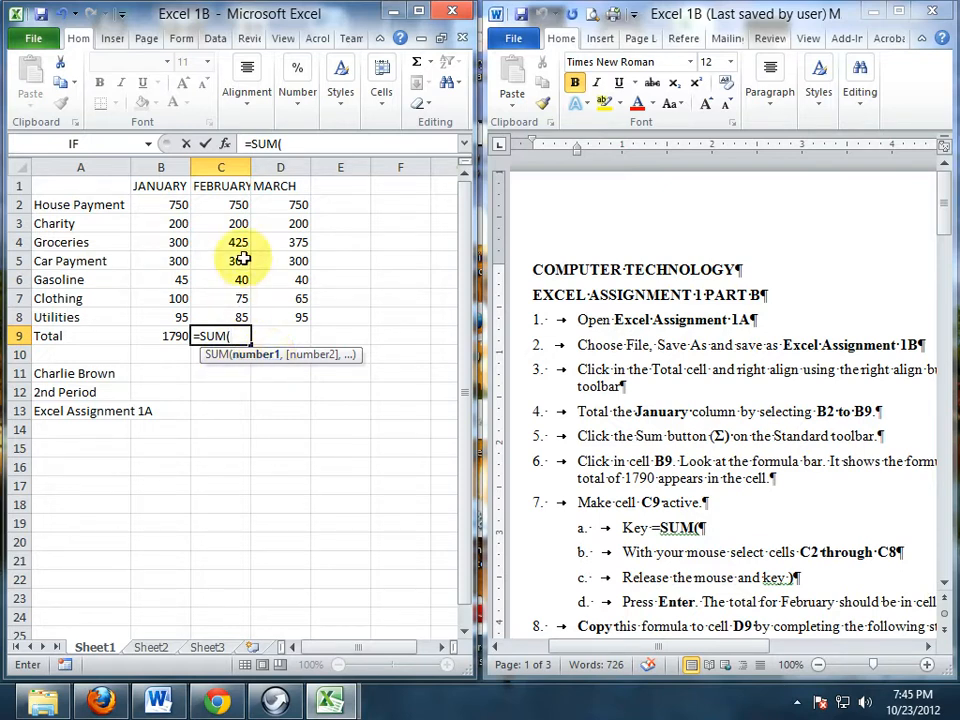
pyautogui.moveTo(236, 206); pyautogui.dragTo(228, 322)
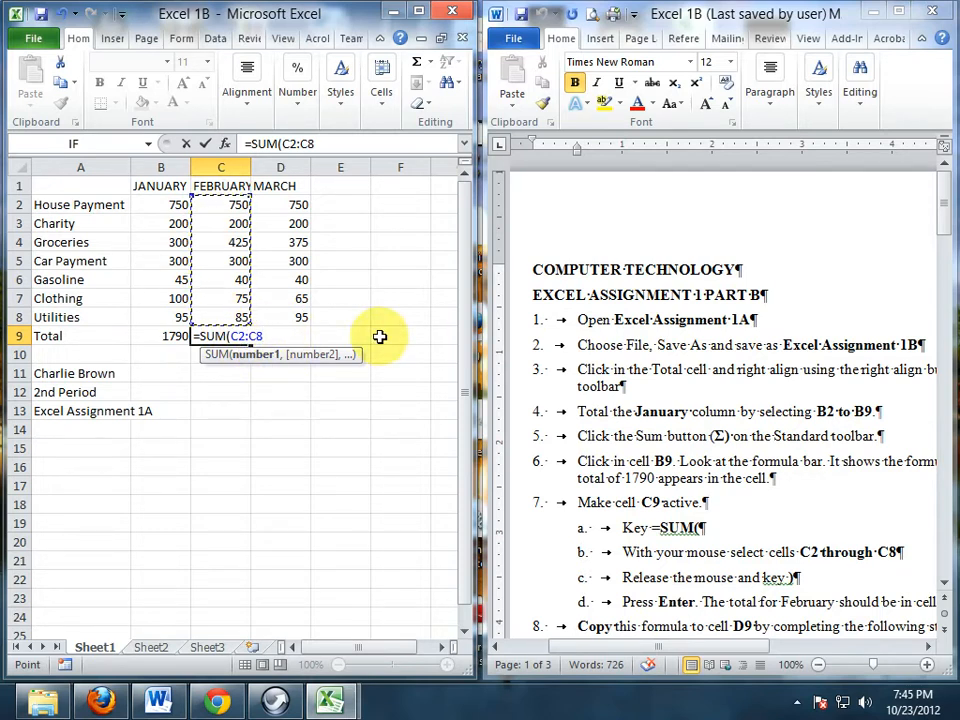
pyautogui.press('Return')
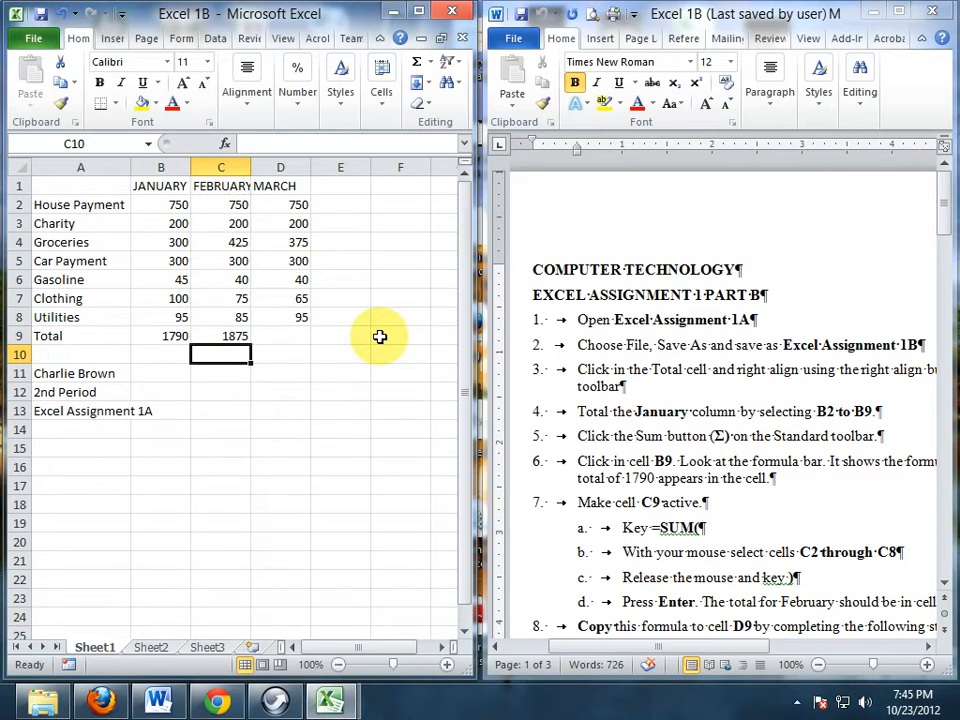
pyautogui.press('Up')
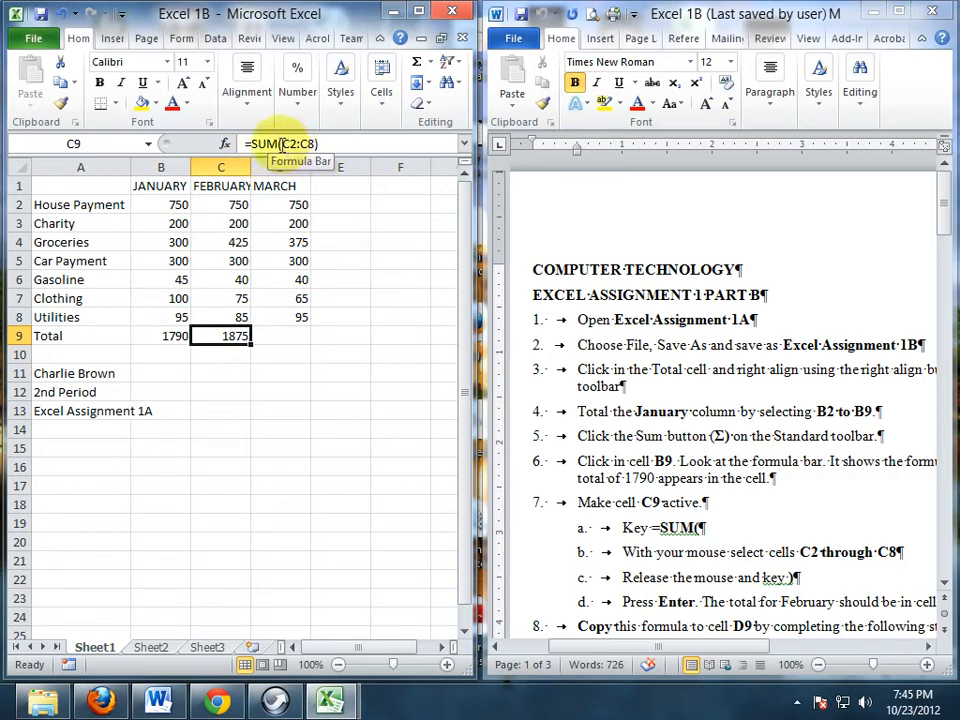
# - Copy the February total formula from C9 into D9 for March and clear the copy marquee
pyautogui.click(309, 341)
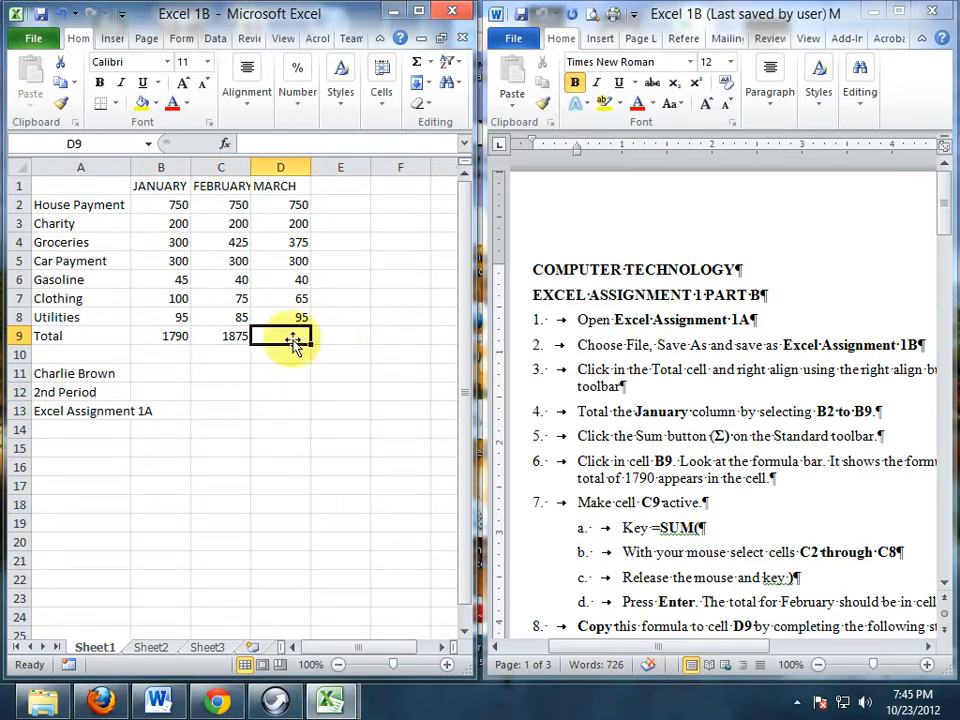
pyautogui.click(229, 336)
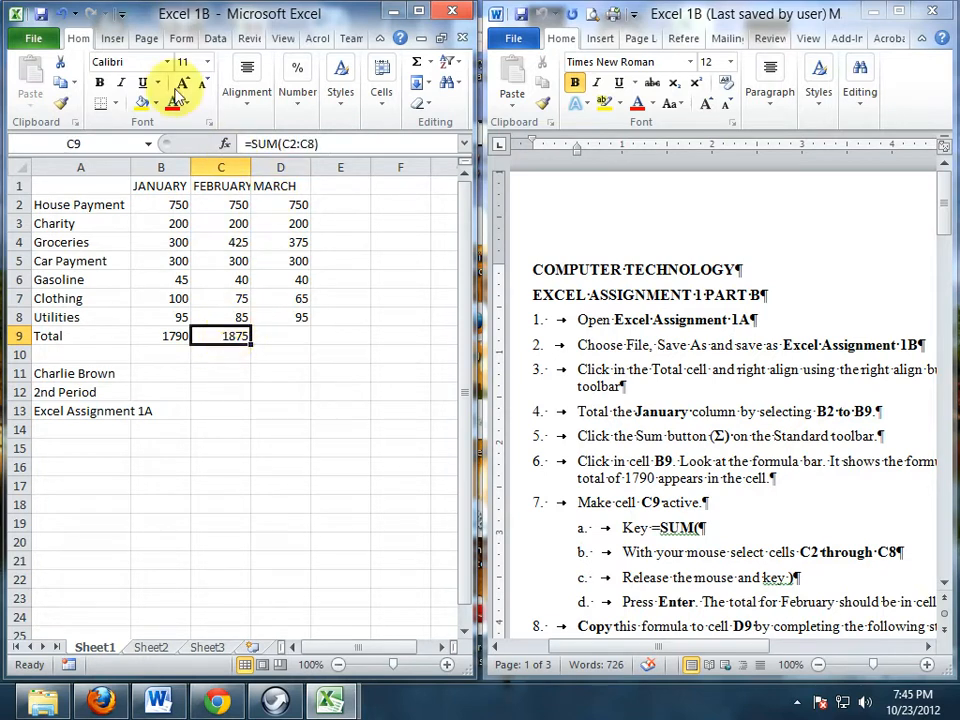
pyautogui.click(62, 86)
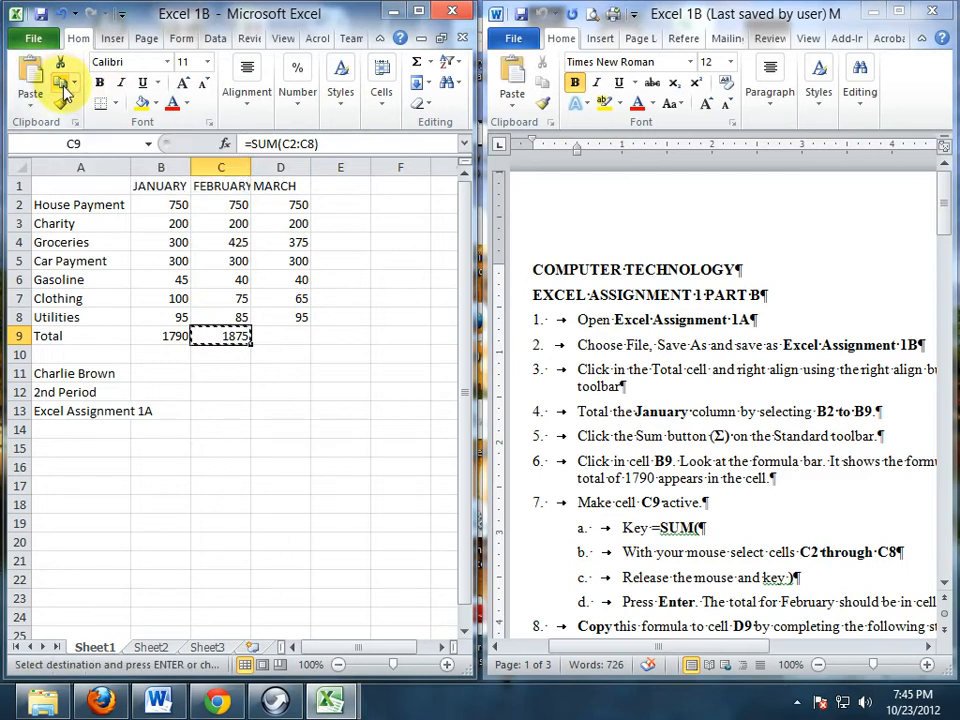
pyautogui.click(297, 337)
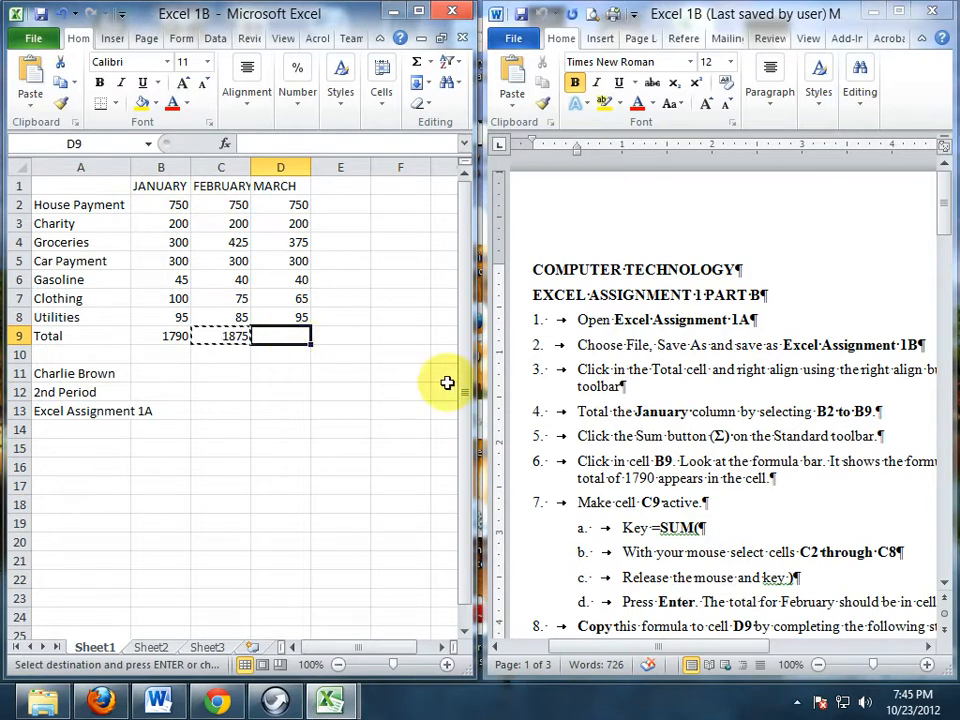
pyautogui.click(30, 76)
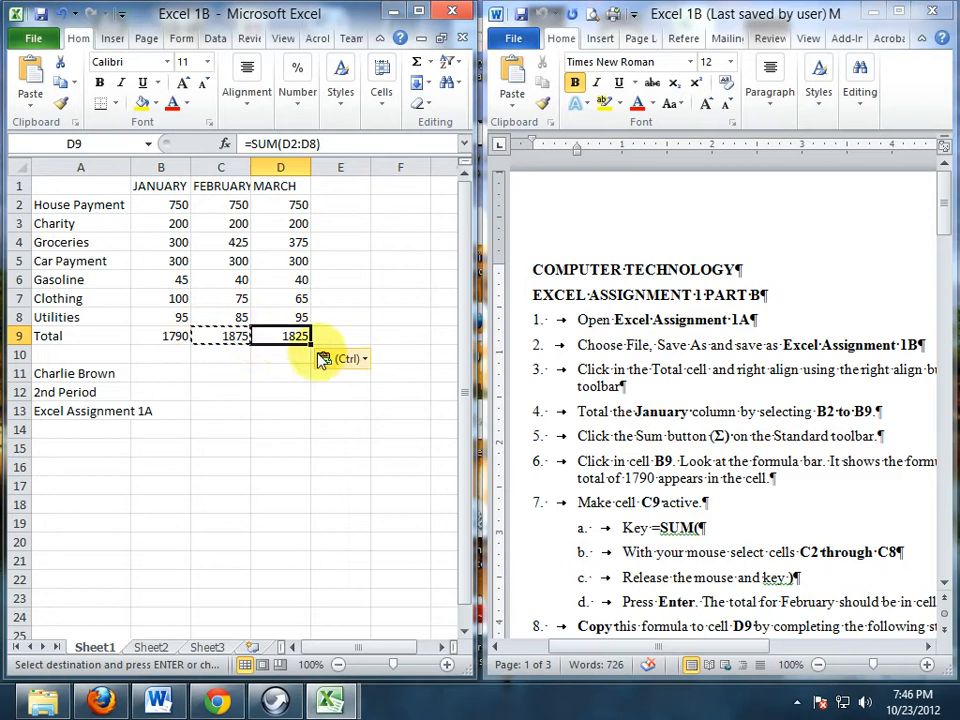
pyautogui.press('Escape')
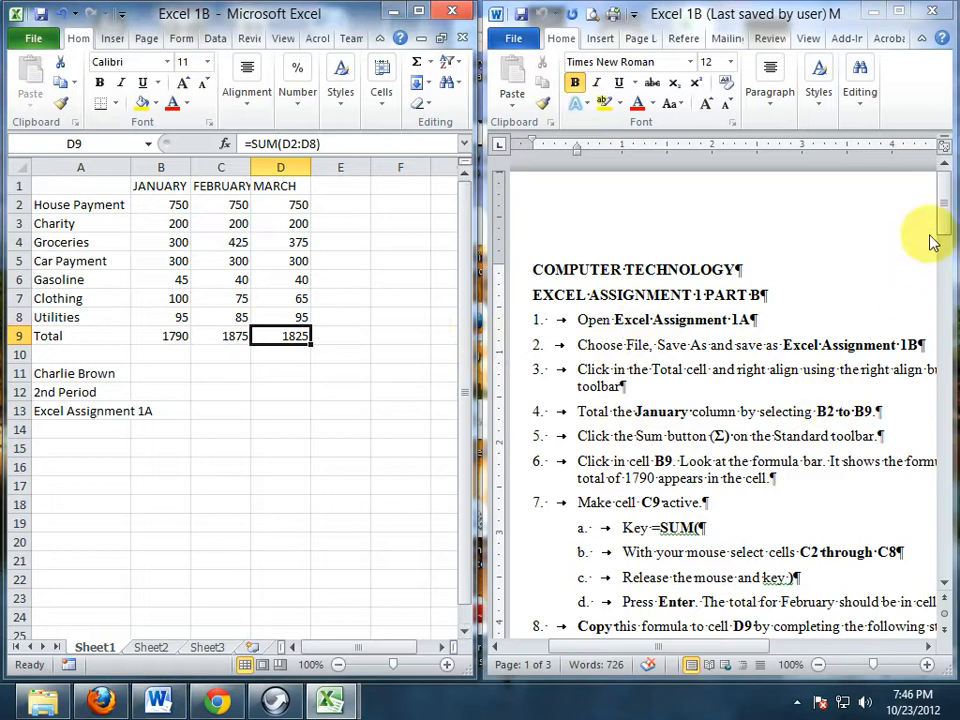
# - Following instruction 9 of the assignment document, insert a blank column before the March column in the worksheet
pyautogui.moveTo(943, 204); pyautogui.dragTo(940, 265)
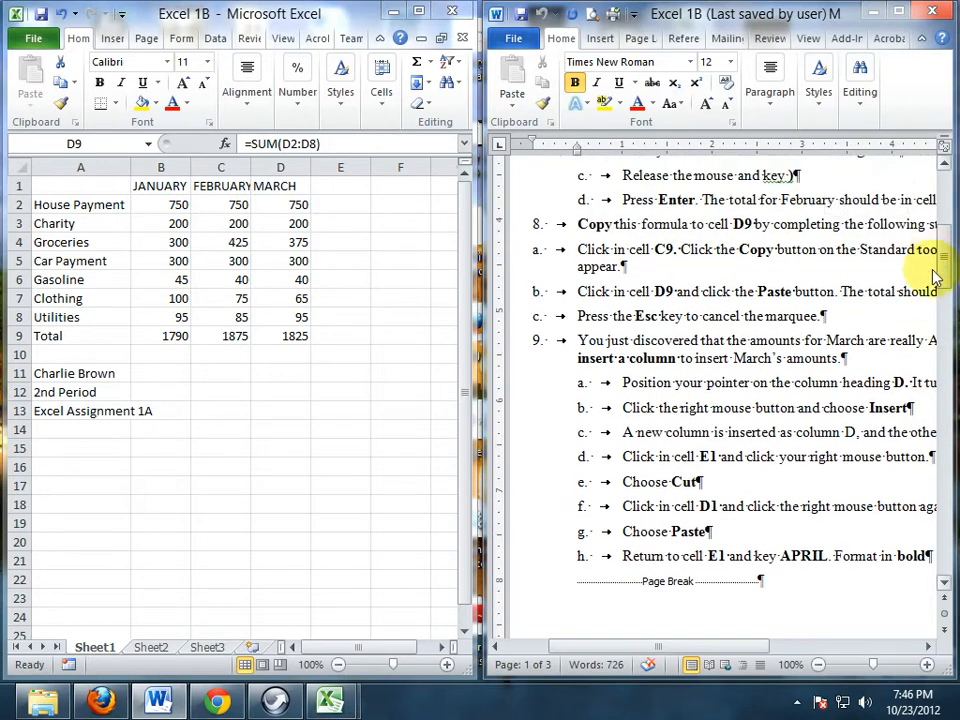
pyautogui.moveTo(750, 645)
pyautogui.mouseDown()
pyautogui.moveTo(770, 650)
pyautogui.moveTo(760, 650)
pyautogui.mouseUp()
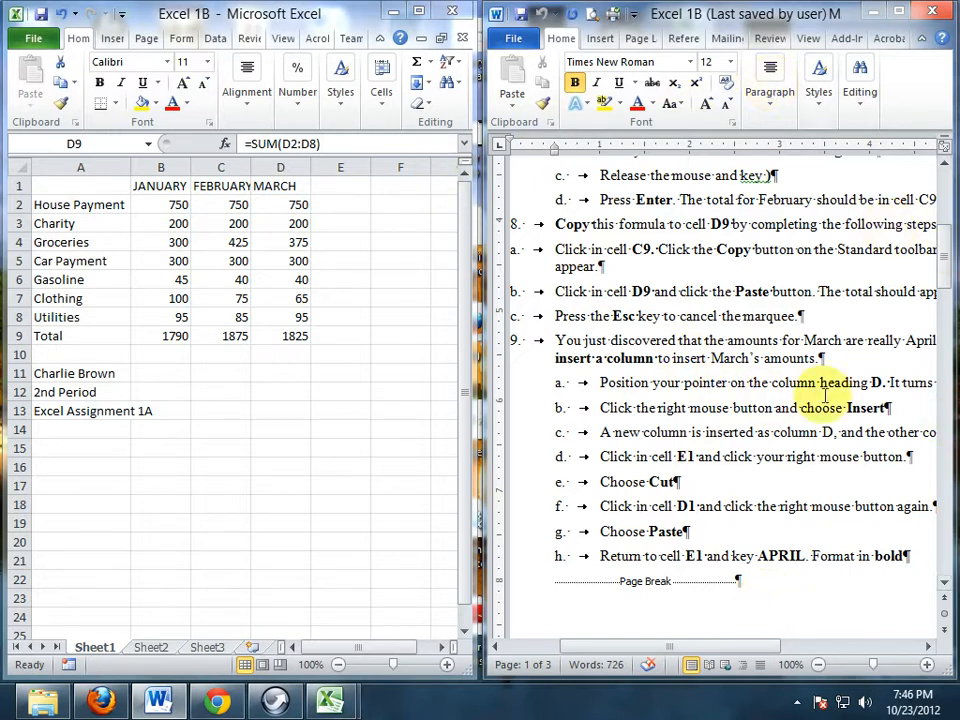
pyautogui.click(246, 369)
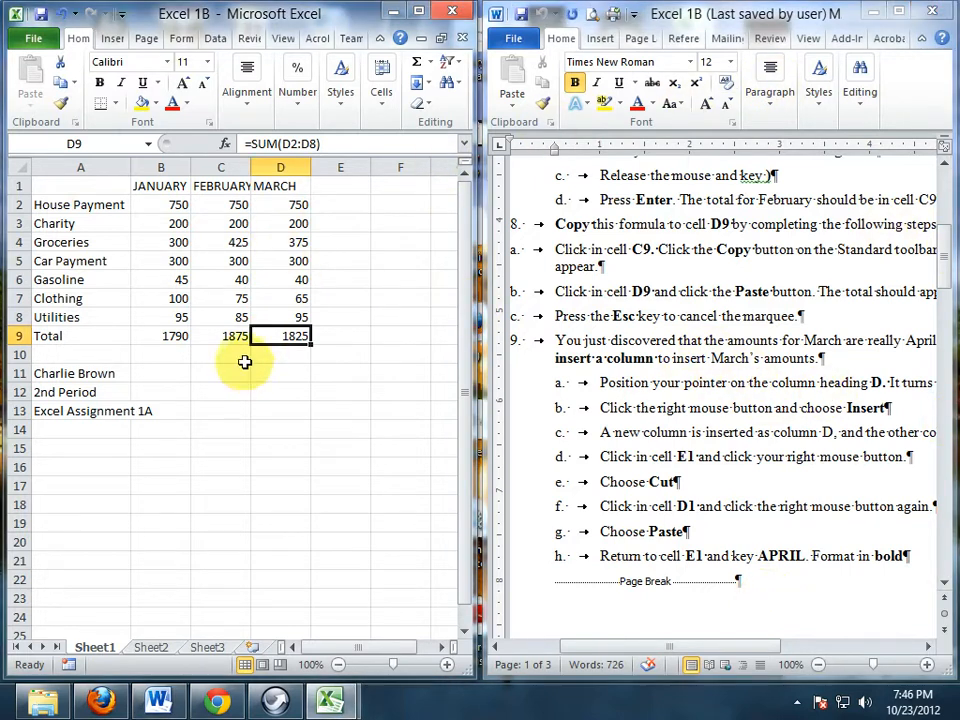
pyautogui.rightClick(282, 167)
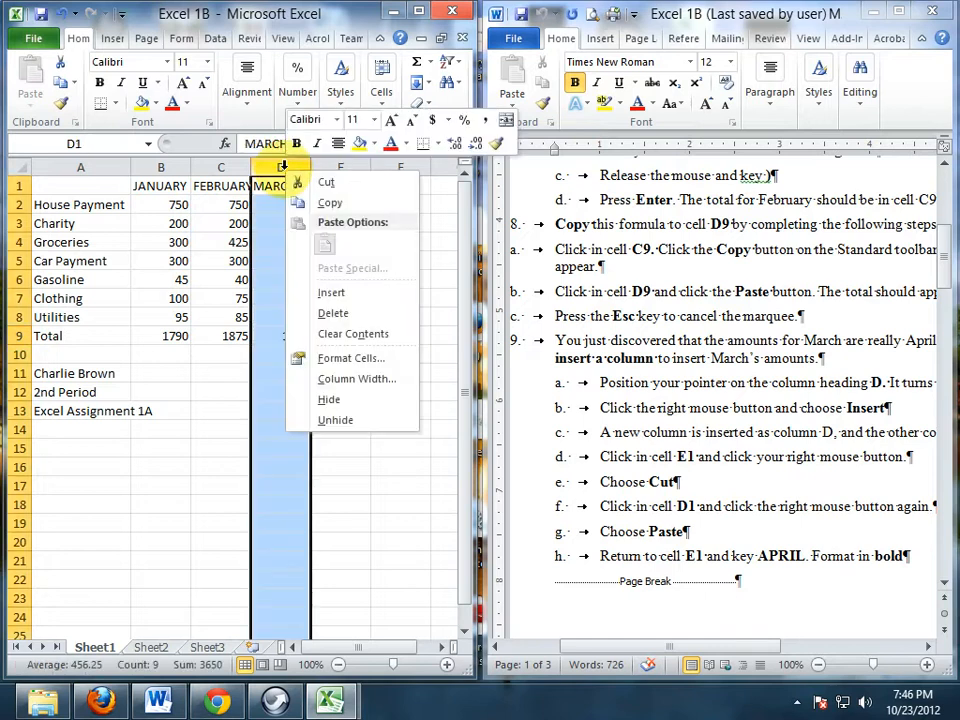
pyautogui.click(329, 294)
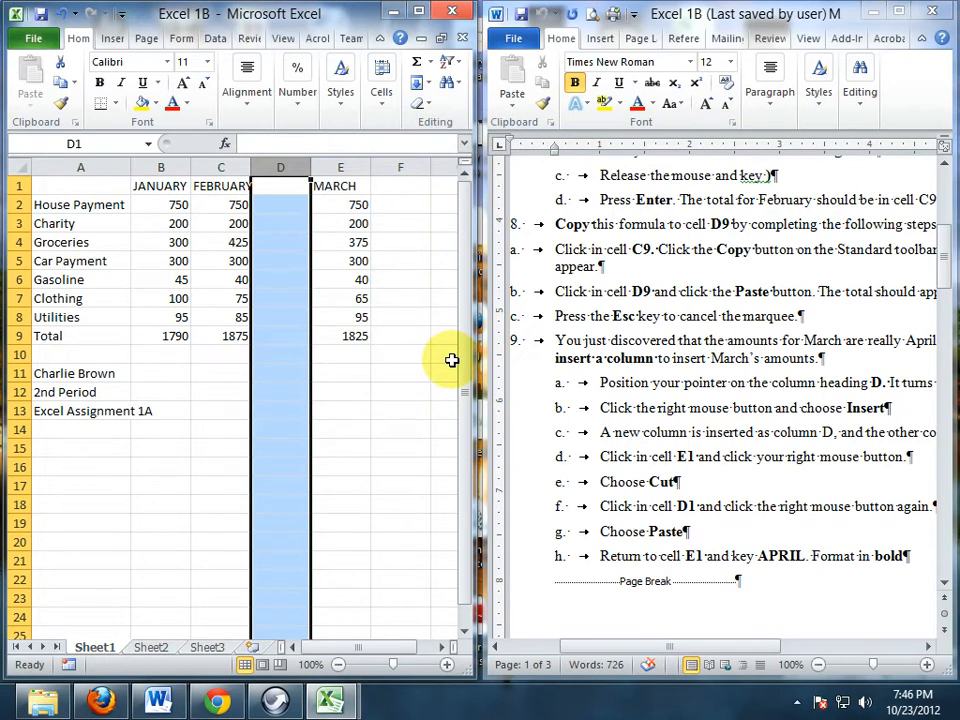
# - Move the MARCH heading from E1 to D1 by cutting and pasting it
pyautogui.click(354, 186)
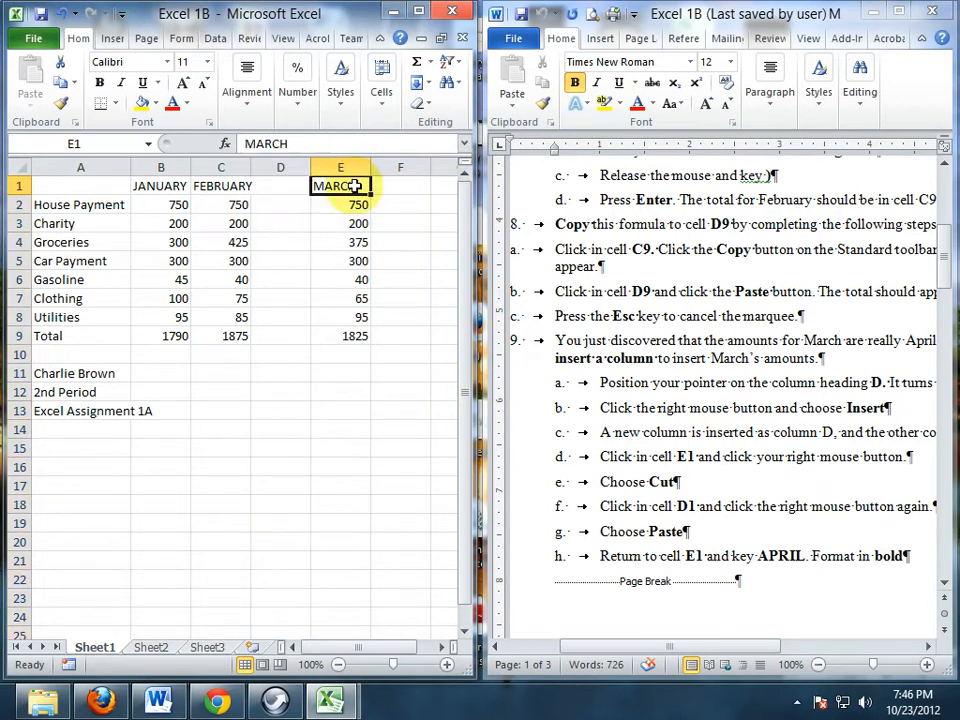
pyautogui.click(62, 66)
pyautogui.click(281, 187)
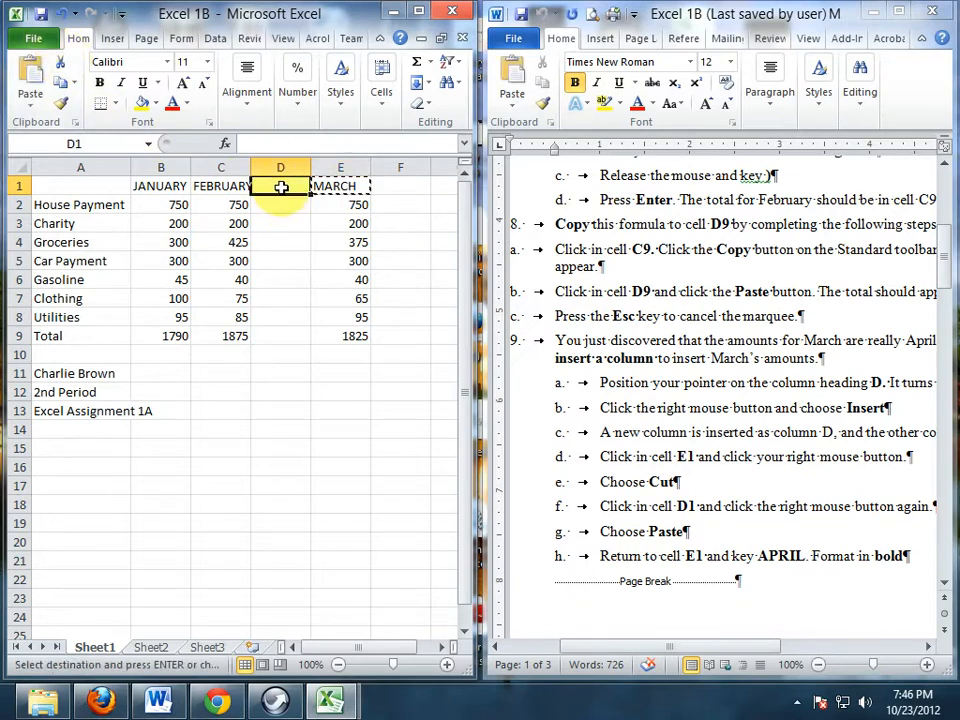
pyautogui.click(33, 78)
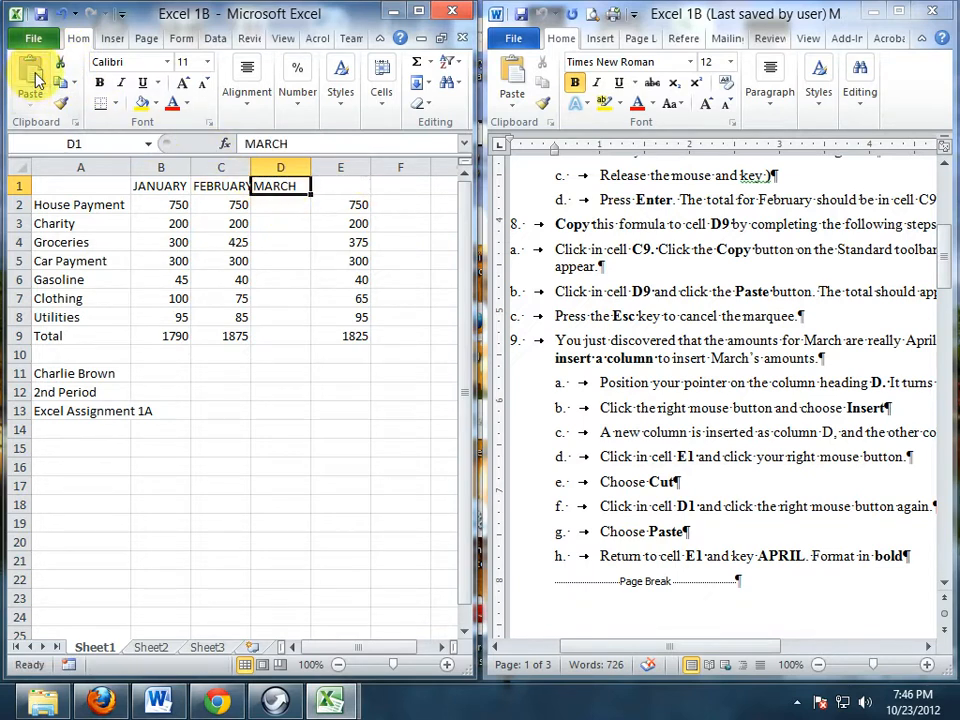
# - Enter APRIL as the column heading in cell E1
pyautogui.click(340, 186)
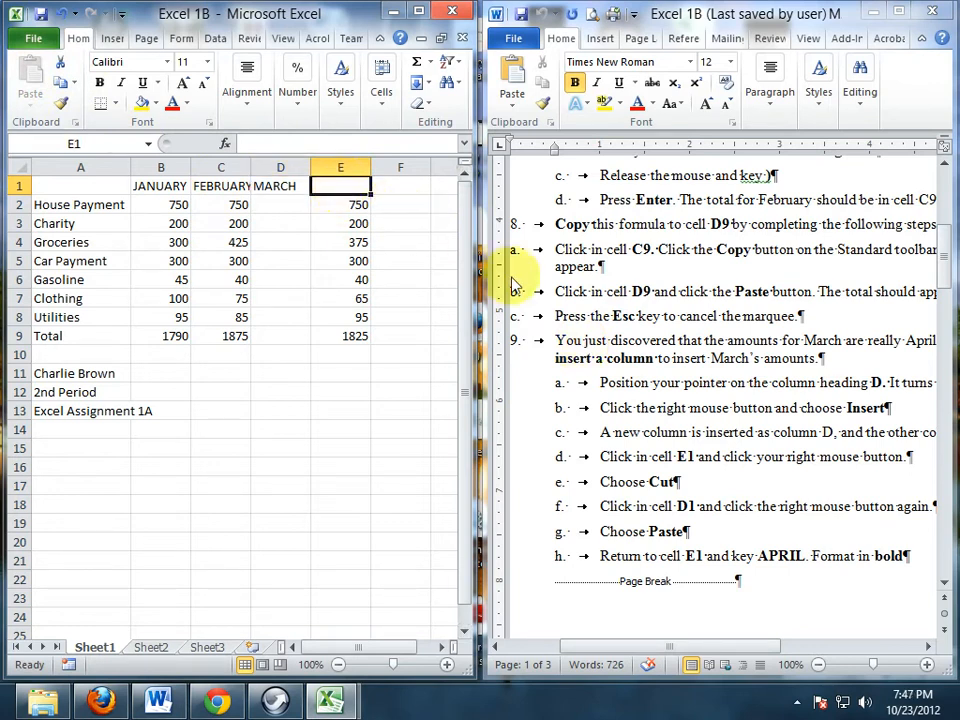
pyautogui.write('APRIL')
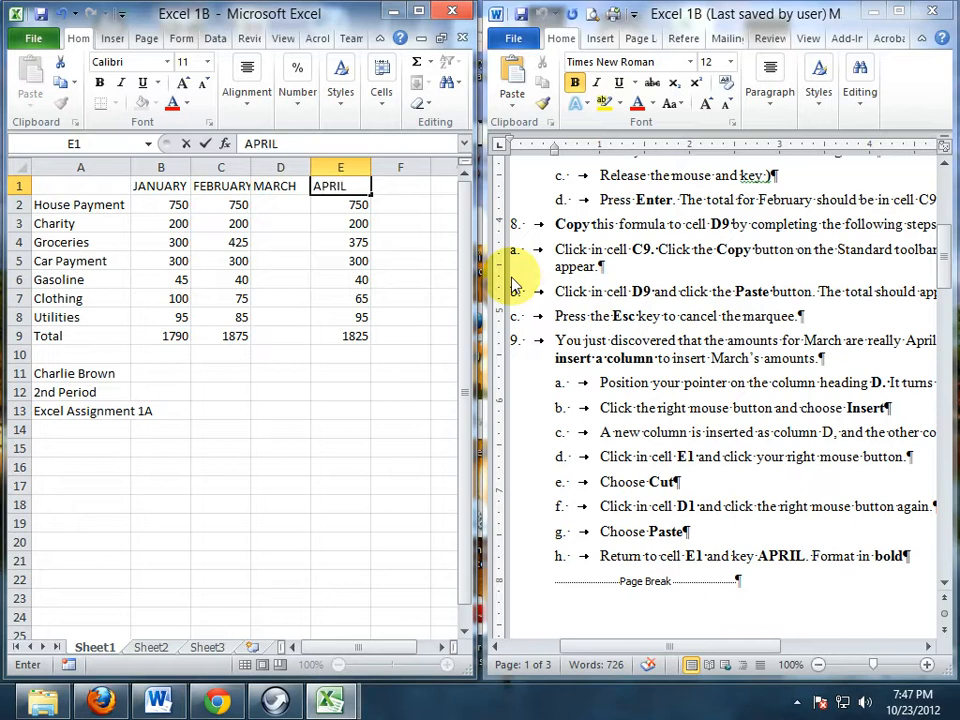
pyautogui.press('Return')
# - Following instruction 10 of the assignment document, enter the March amounts 750, 200, 400, 300, 45, 75 and 85 in cells D2 through D8
pyautogui.press('Left')
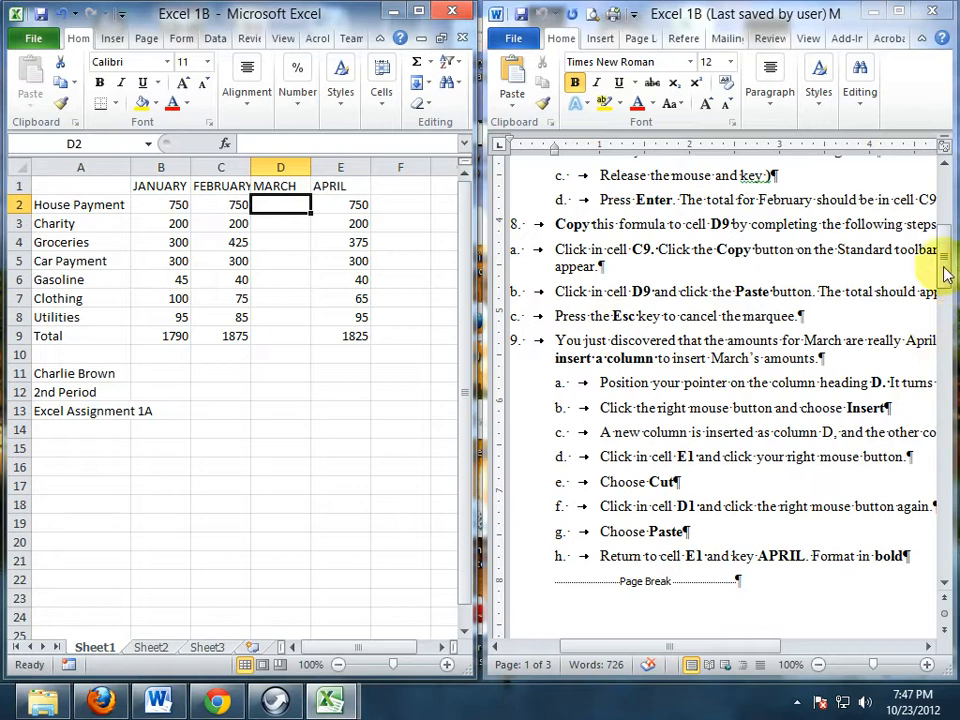
pyautogui.moveTo(946, 273); pyautogui.dragTo(938, 364)
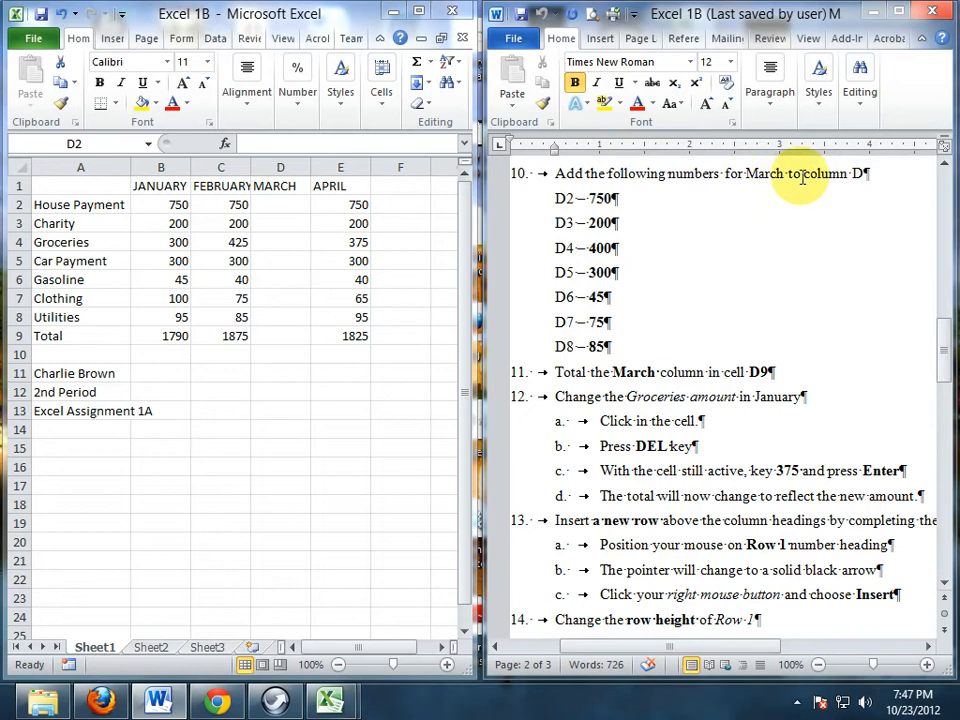
pyautogui.click(274, 203)
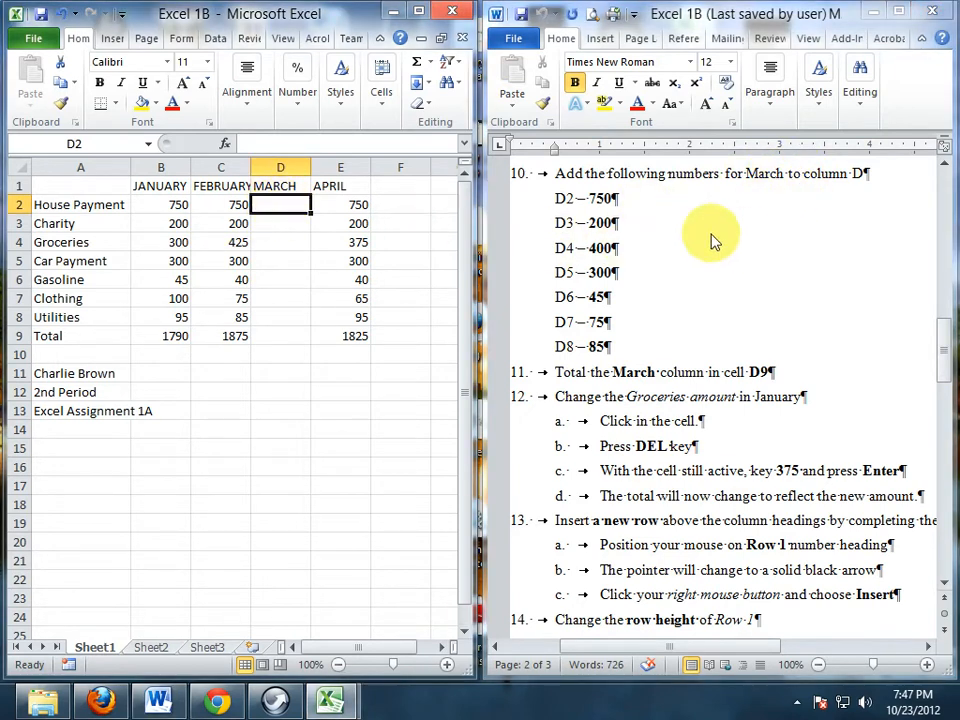
pyautogui.write('750')
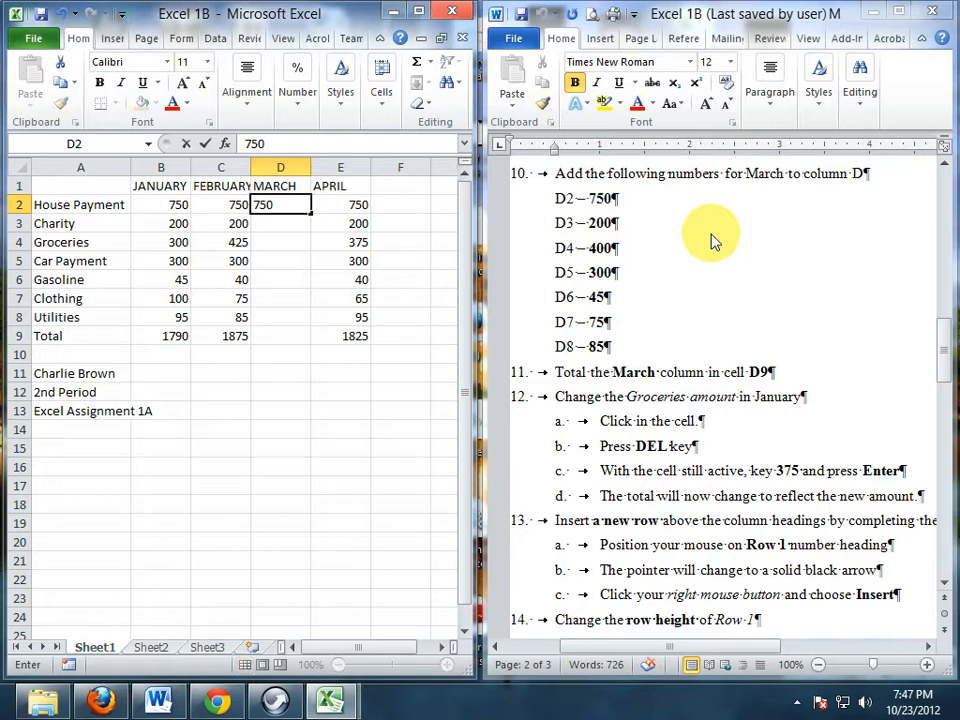
pyautogui.press('Return')
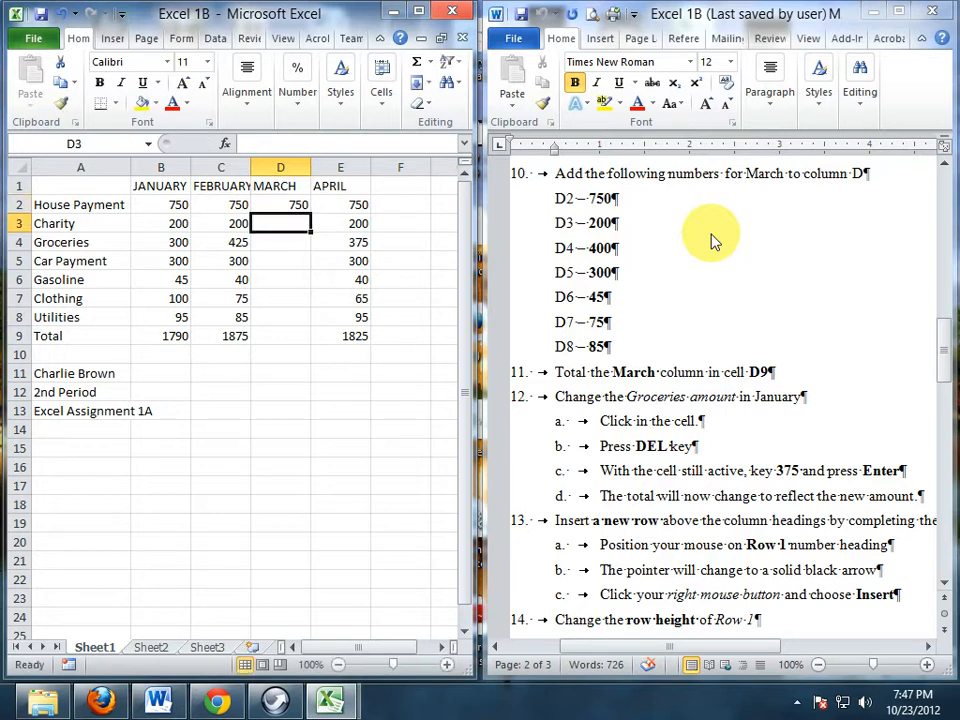
pyautogui.write('200')
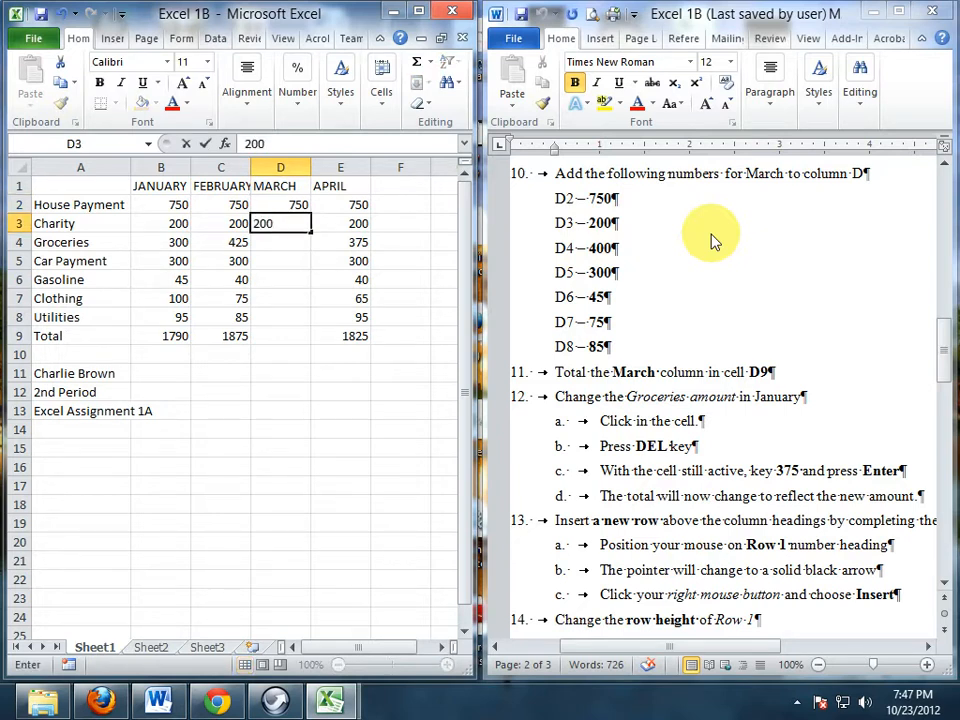
pyautogui.press('Return')
pyautogui.write('400')
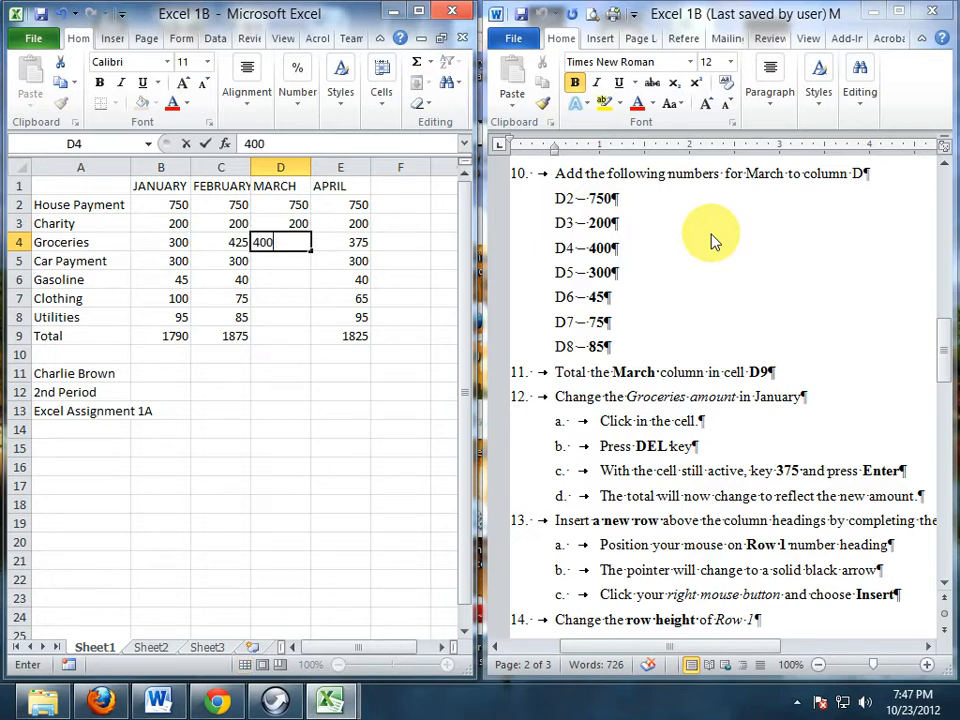
pyautogui.press('Return')
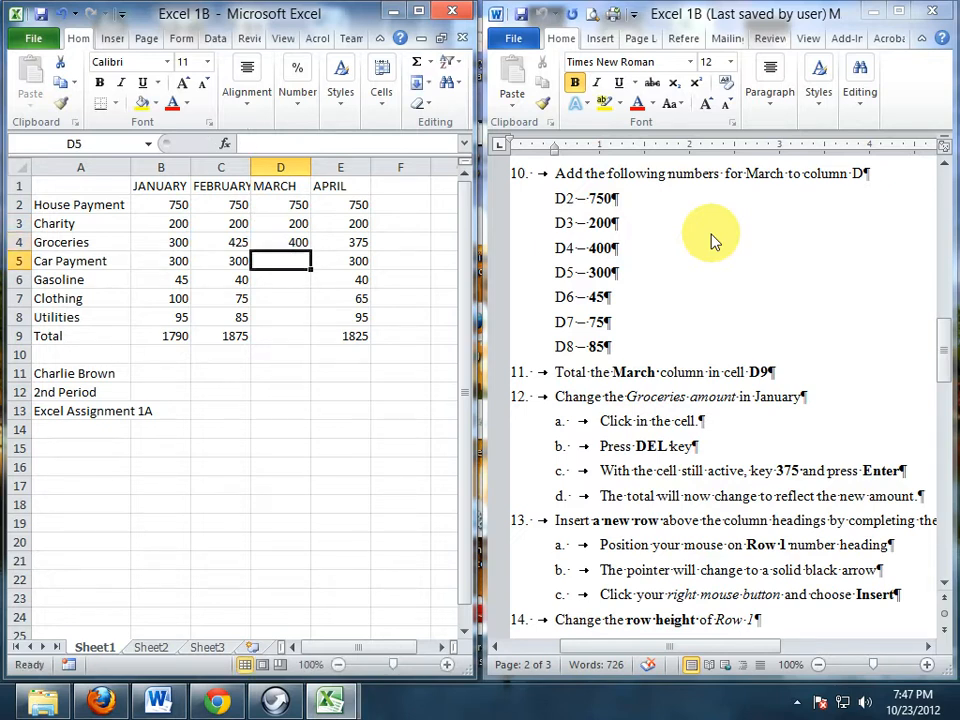
pyautogui.write('300')
pyautogui.press('Return')
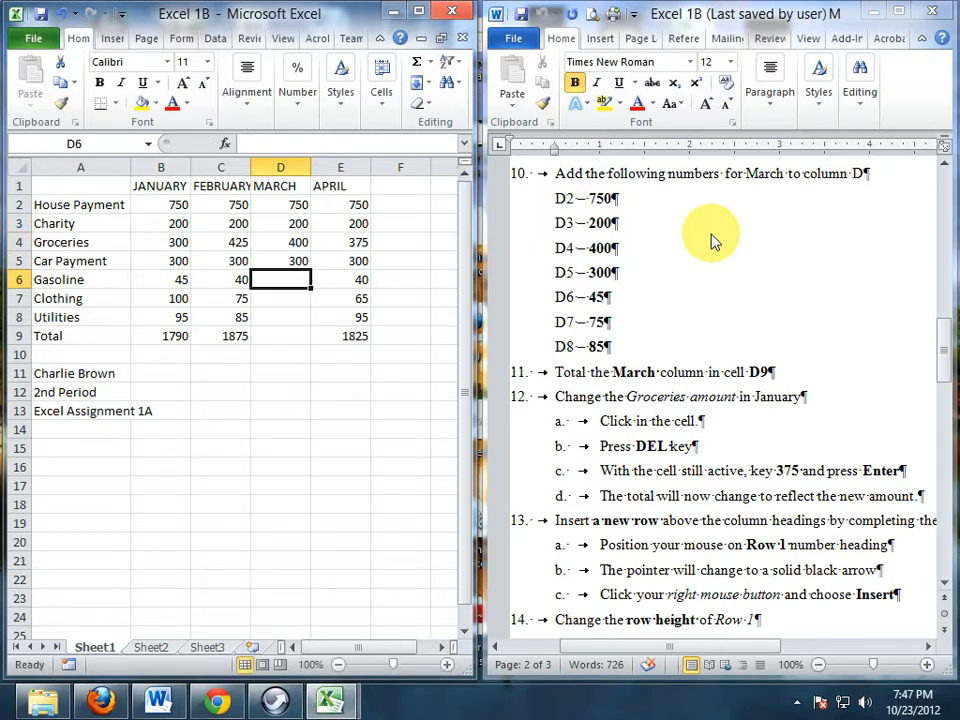
pyautogui.write('45')
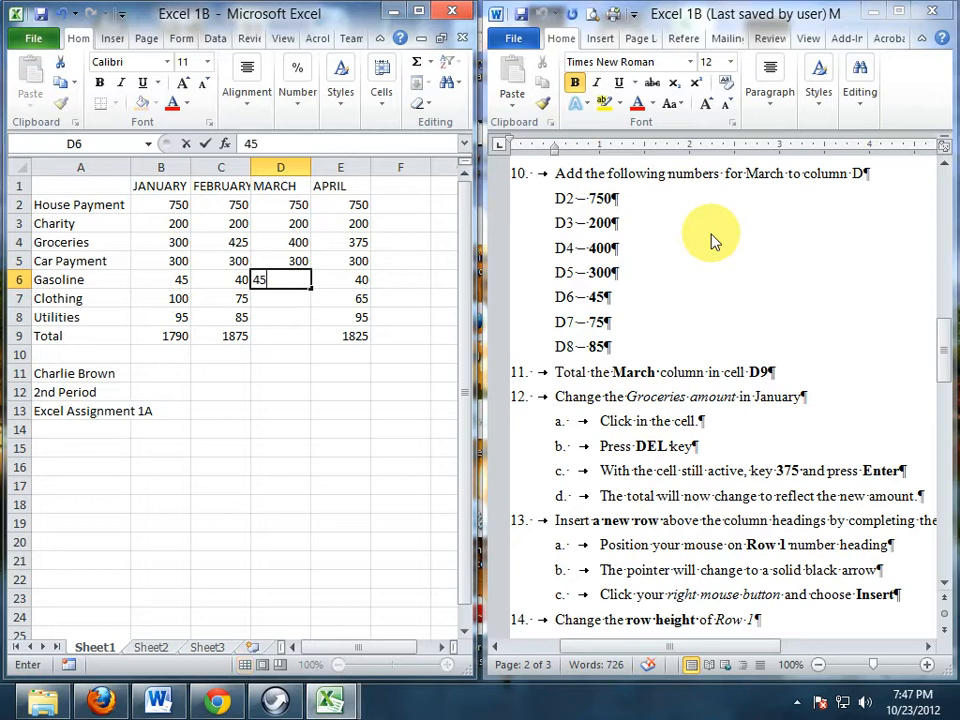
pyautogui.press('Return')
pyautogui.write('75')
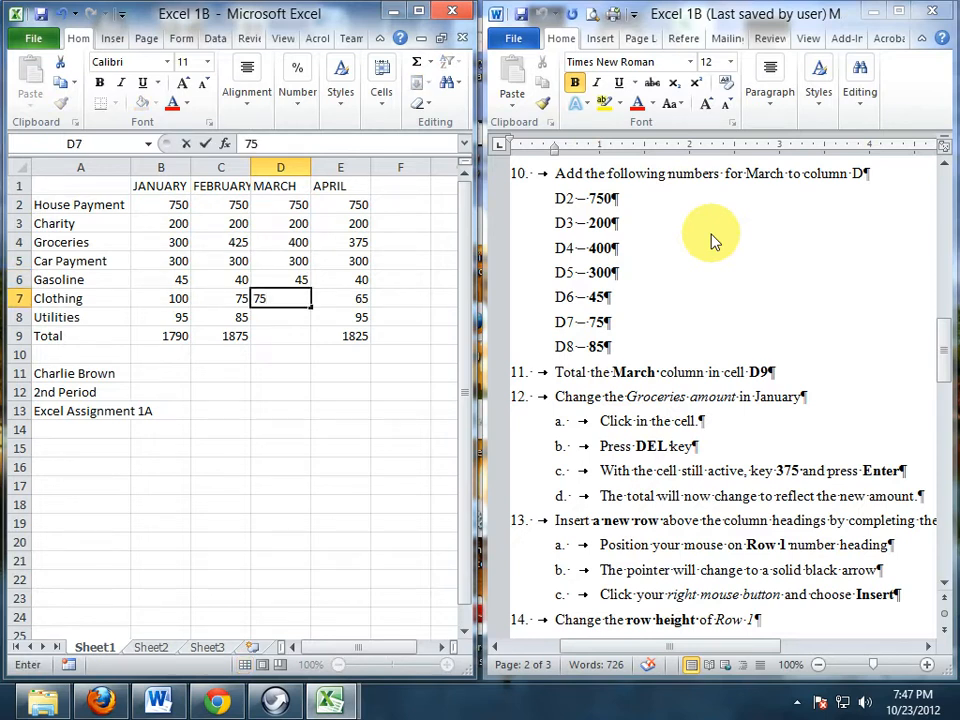
pyautogui.press('Return')
pyautogui.write('85')
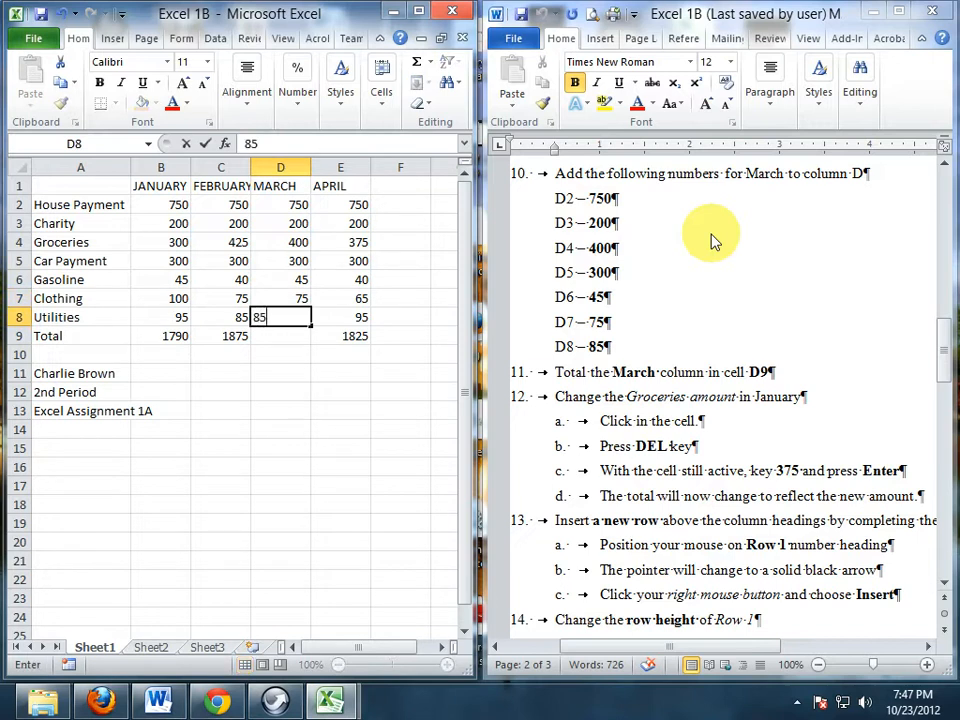
pyautogui.press('Return')
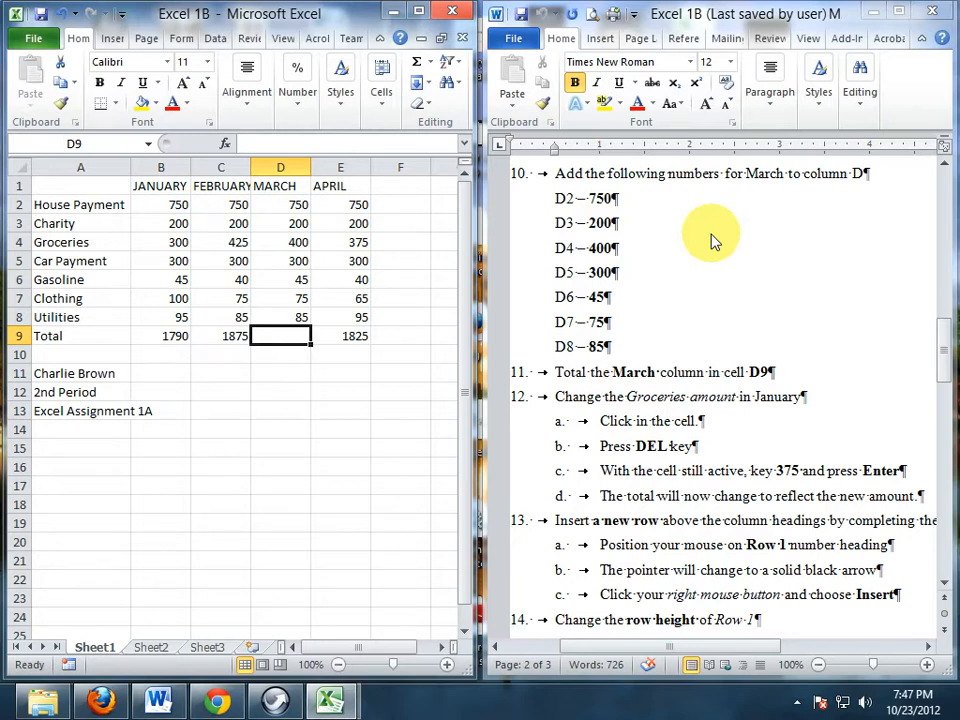
# - Total the March column by filling the February total formula from C9 into D9, and check the resulting formula
pyautogui.click(229, 336)
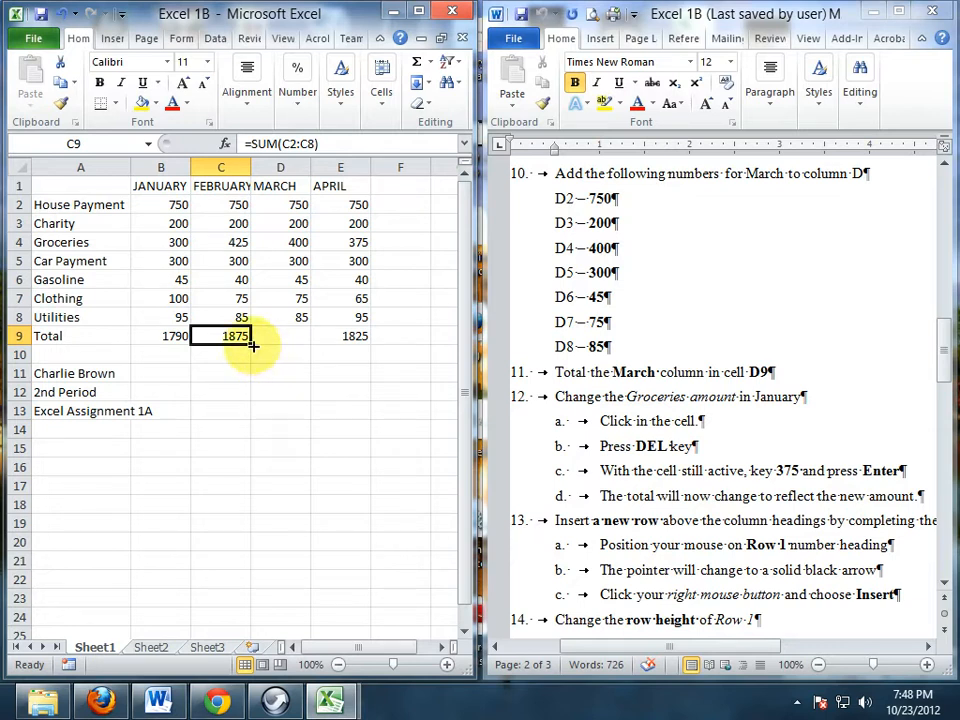
pyautogui.moveTo(253, 345); pyautogui.dragTo(311, 348)
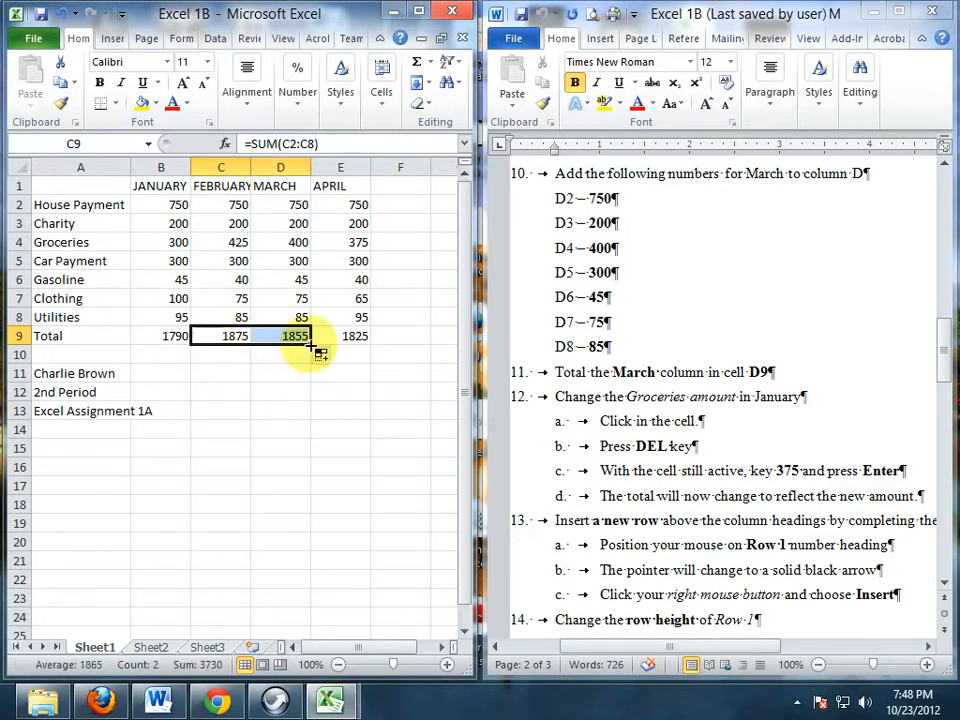
pyautogui.click(301, 385)
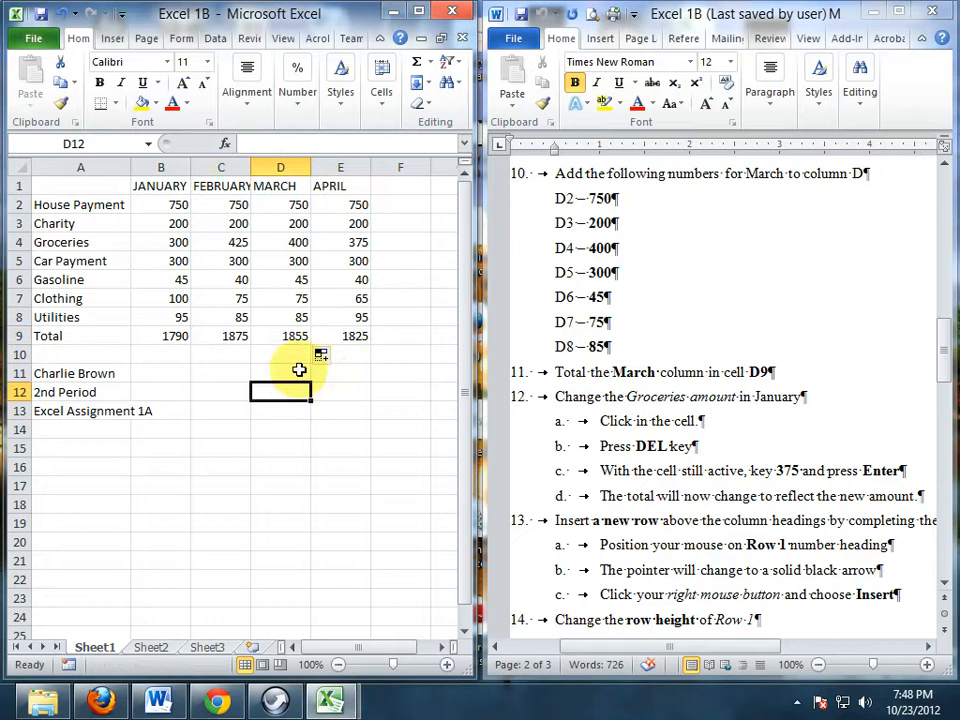
pyautogui.click(291, 333)
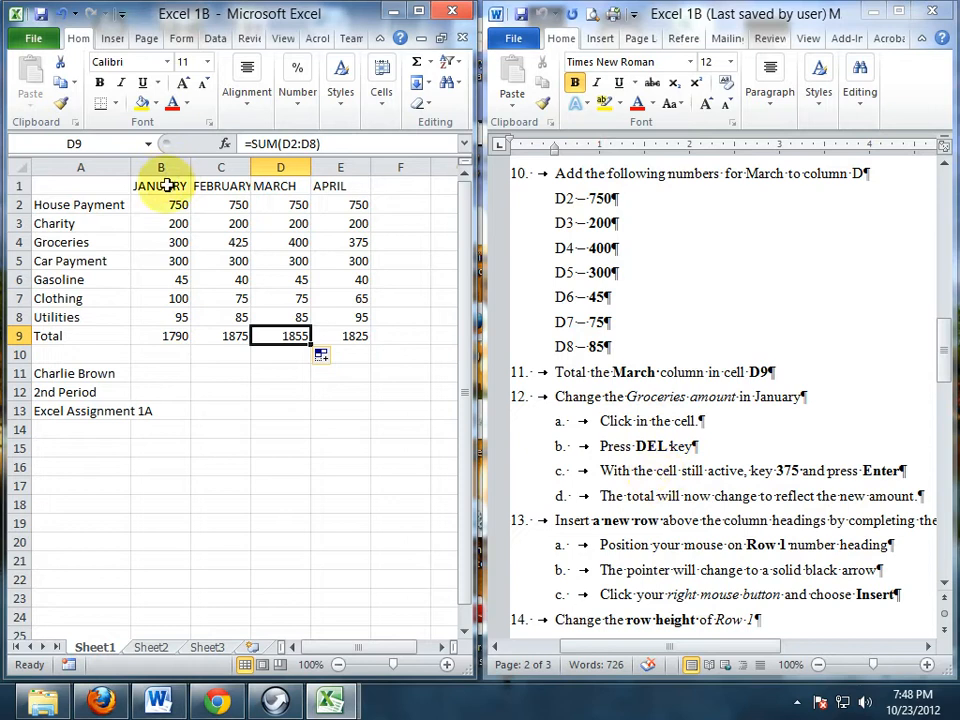
# - Clear the January Groceries amount in B4 and enter 375 instead
pyautogui.click(176, 242)
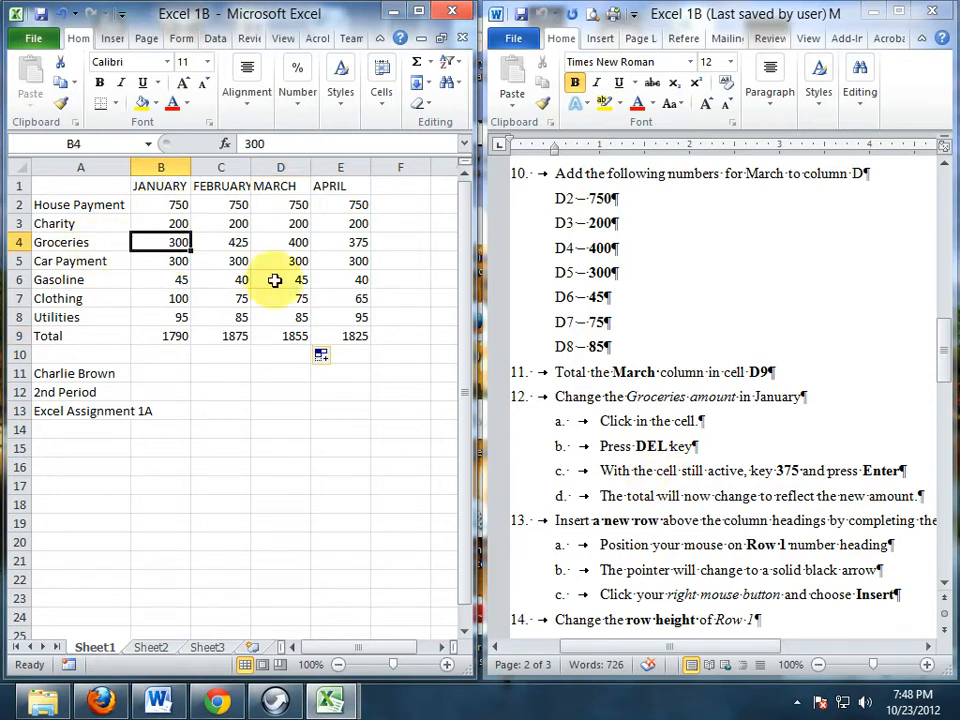
pyautogui.press('Delete')
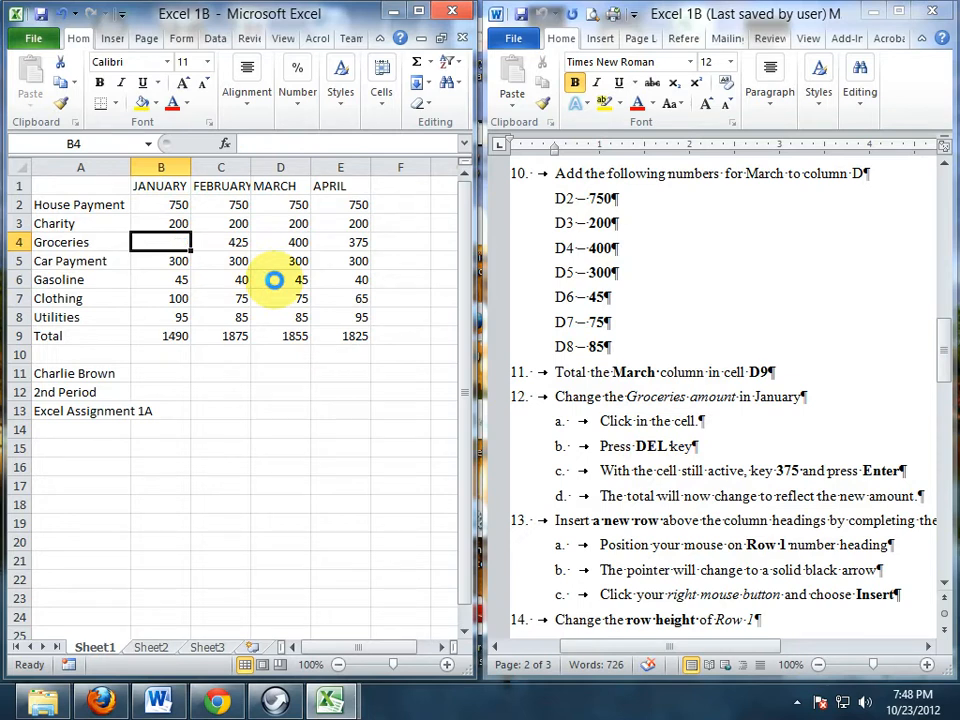
pyautogui.write('375')
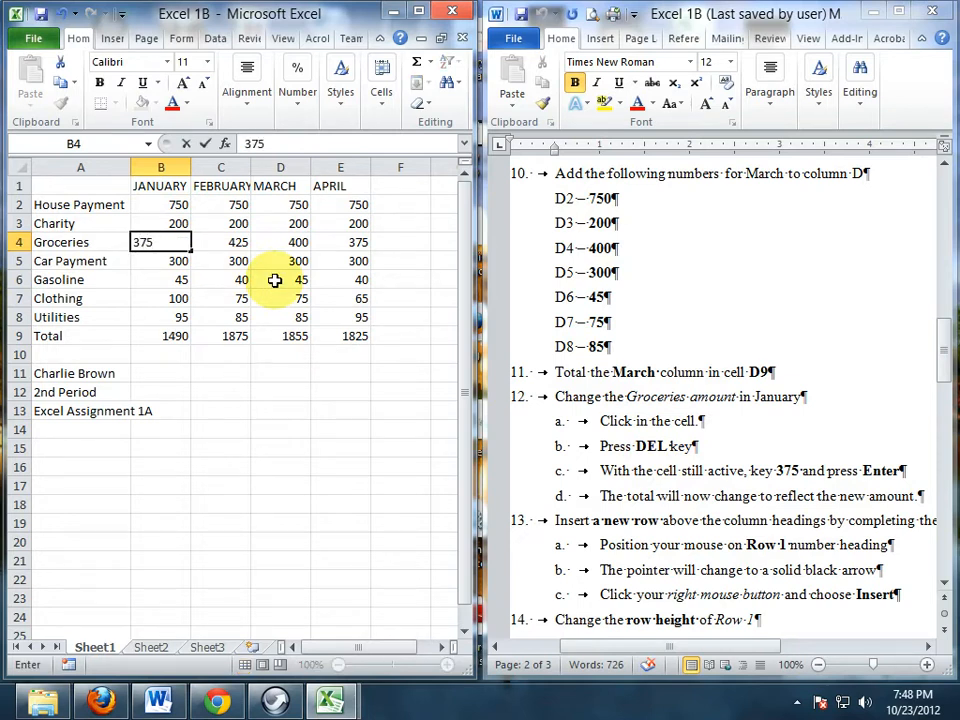
pyautogui.press('Return')
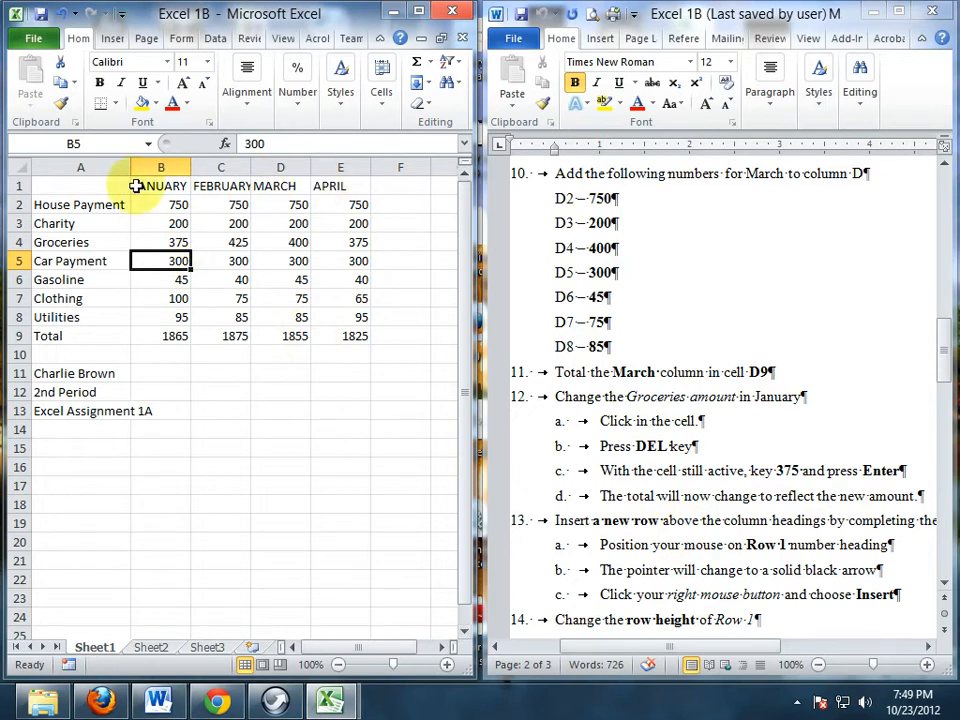
# - Insert a blank row above the month headings and set the new row 1's height to 24
pyautogui.rightClick(15, 185)
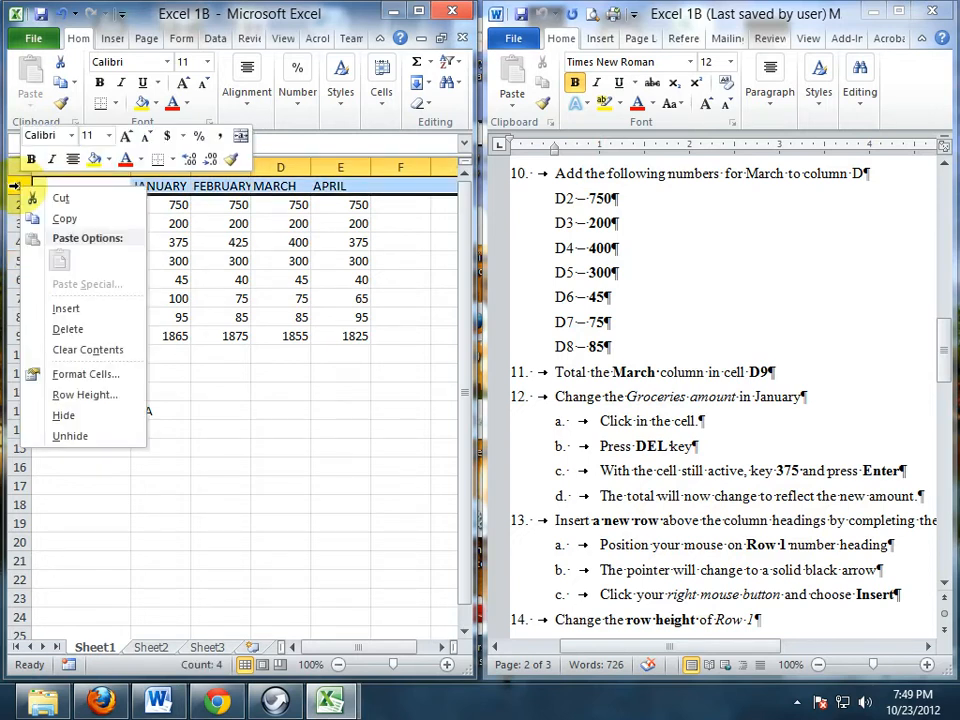
pyautogui.click(76, 313)
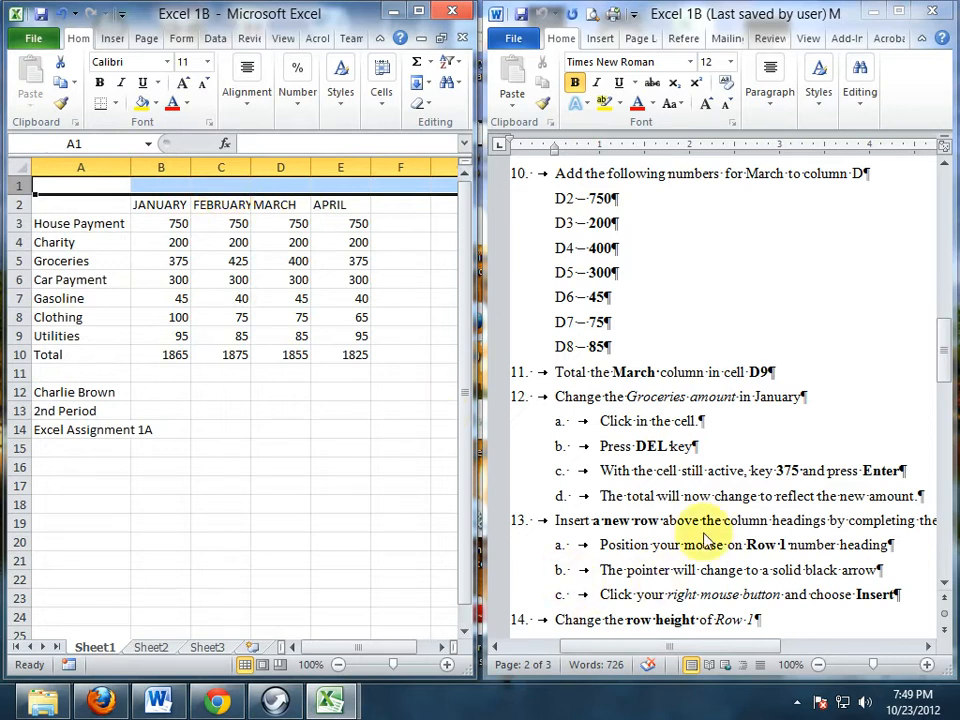
pyautogui.scroll(-1, 700, 595)
pyautogui.scroll(-5, 725, 588)
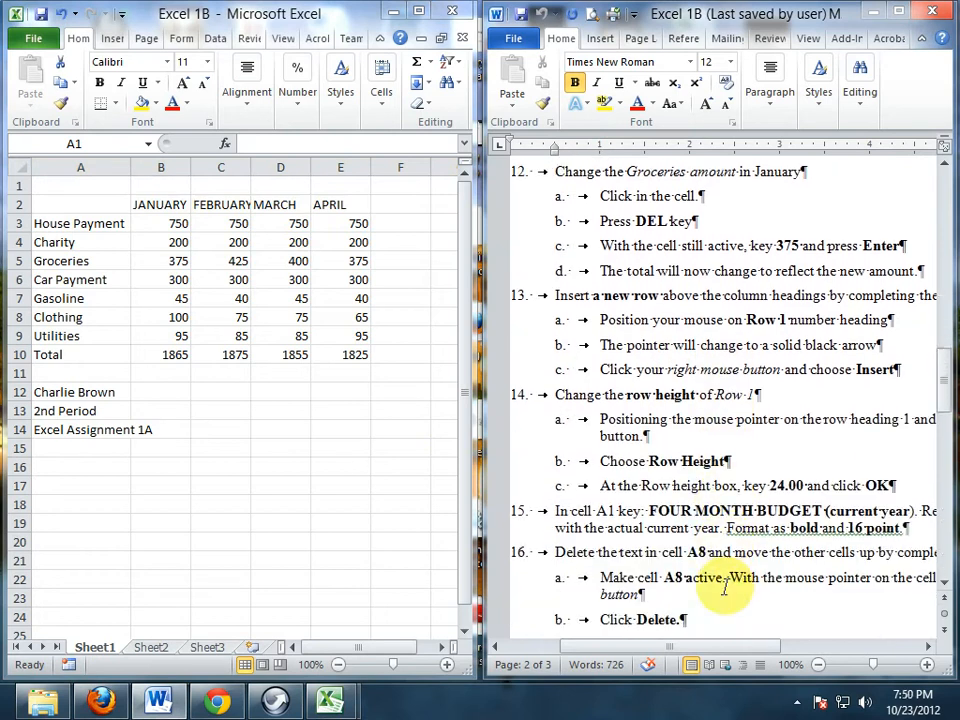
pyautogui.scroll(-2, 727, 584)
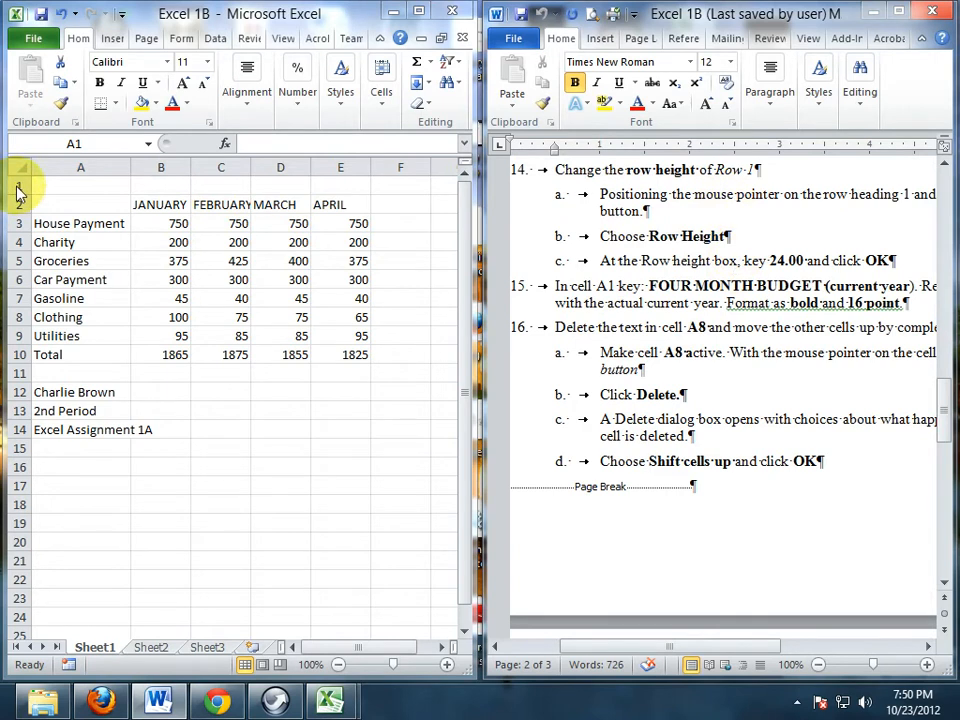
pyautogui.click(14, 185)
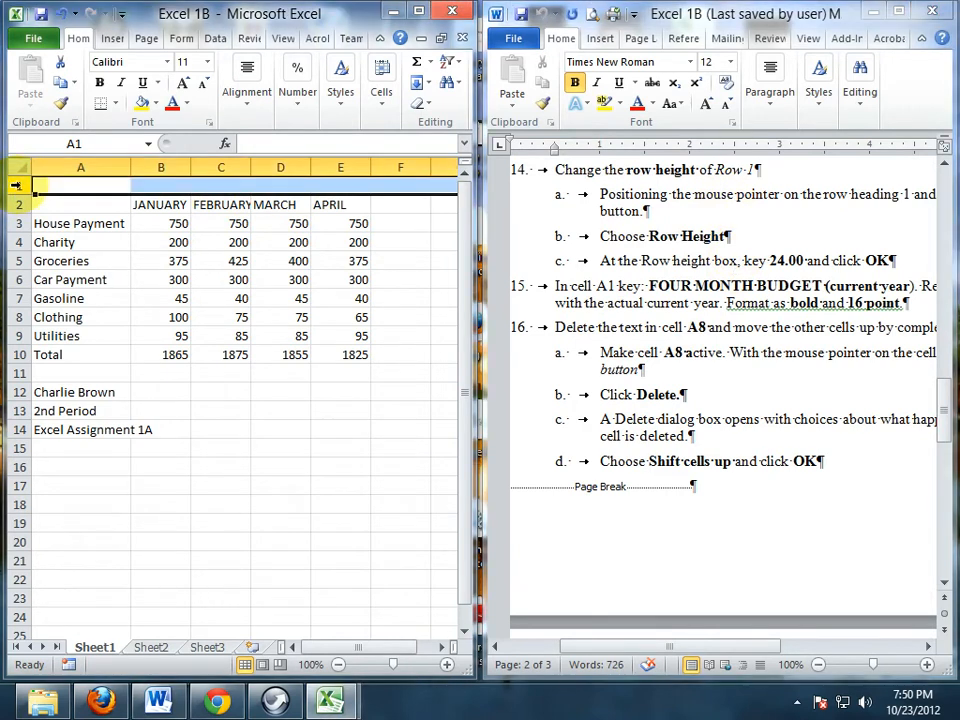
pyautogui.rightClick(14, 185)
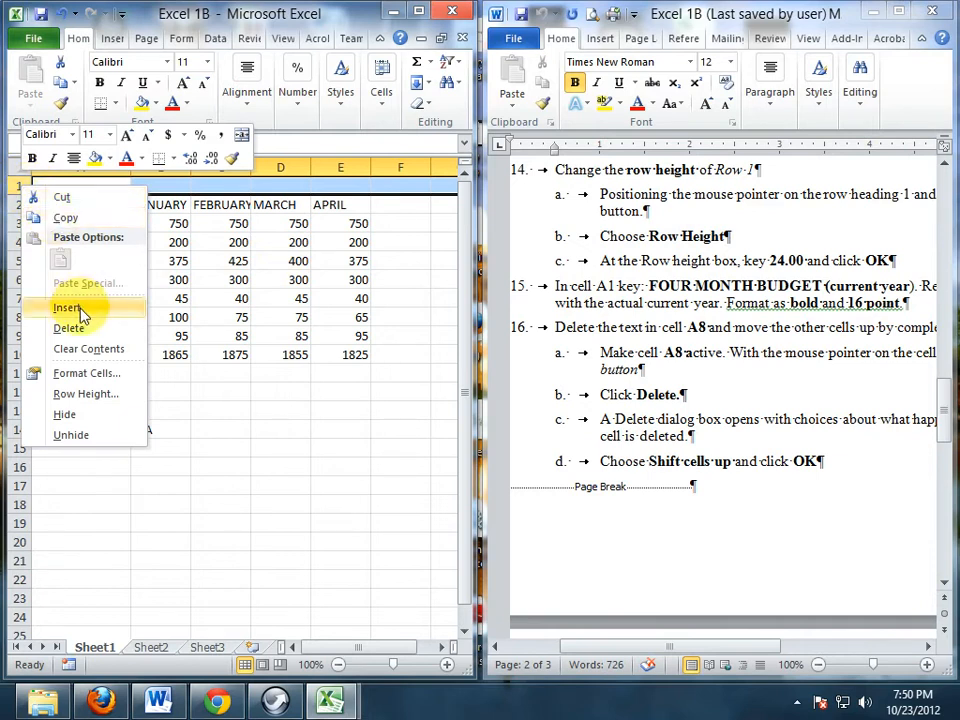
pyautogui.click(110, 396)
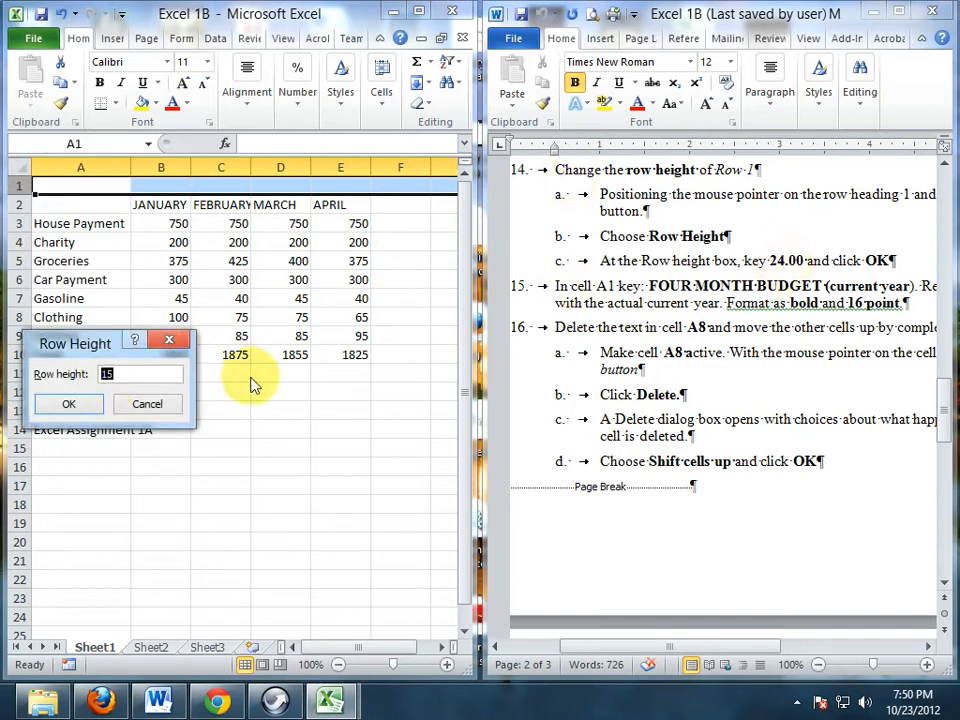
pyautogui.write('24')
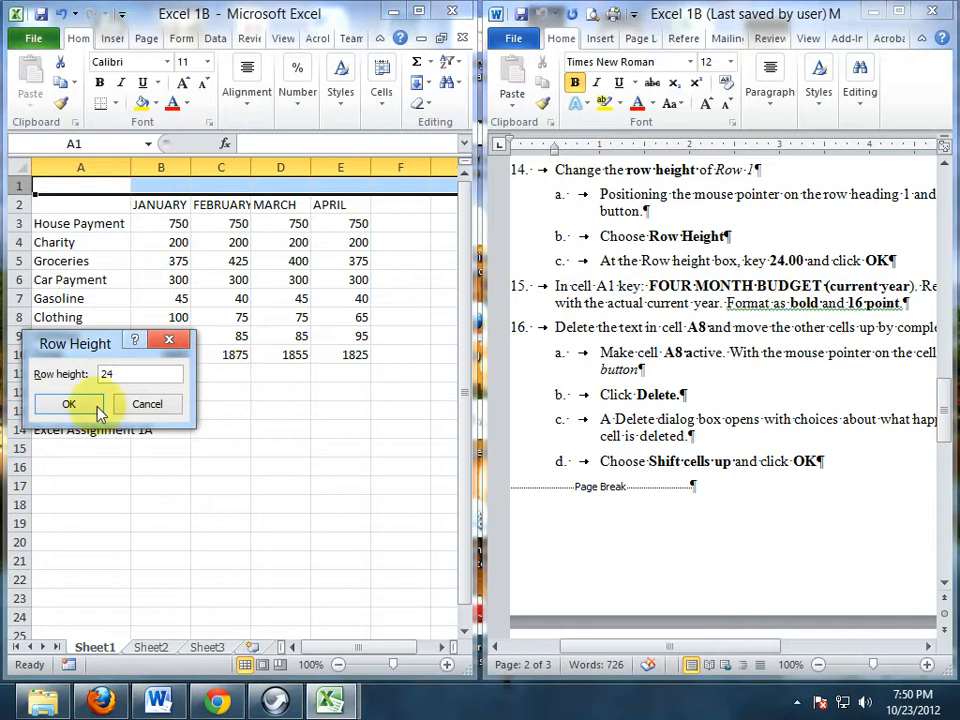
pyautogui.click(66, 403)
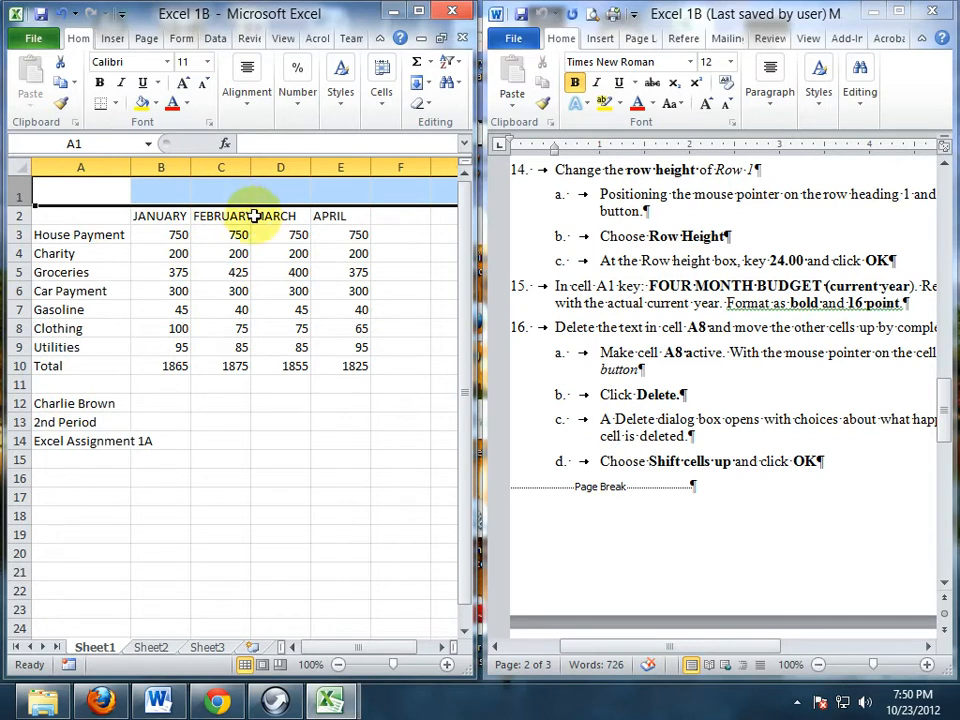
# - Enter the title FOUR MONTH BUDGET 2012 in cell A1
pyautogui.click(100, 197)
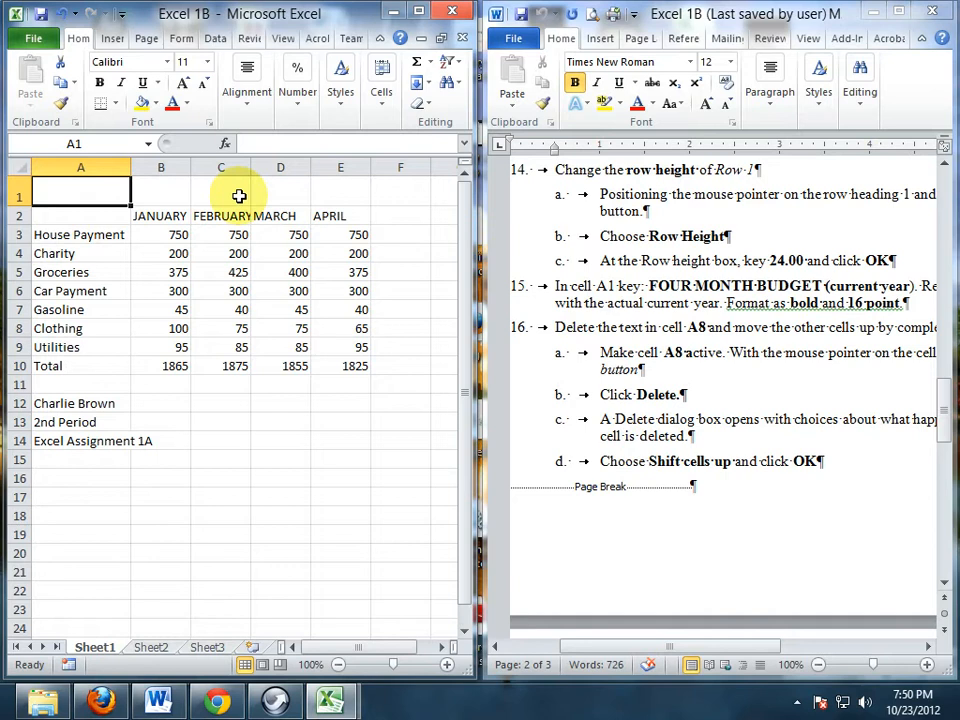
pyautogui.write('FO')
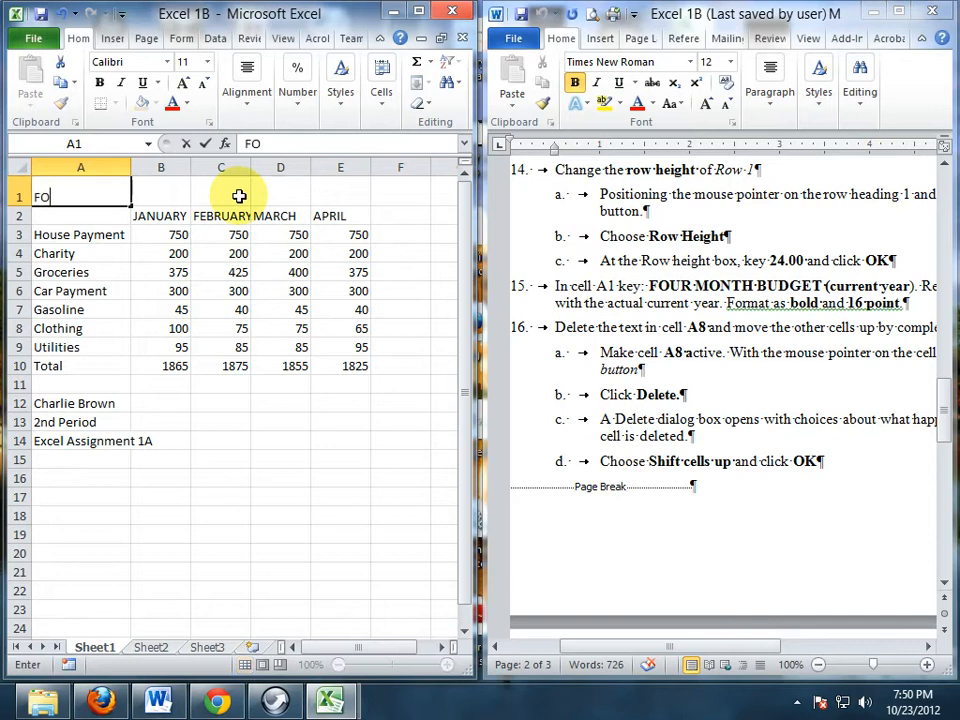
pyautogui.write('UR MONTH BUDGET')
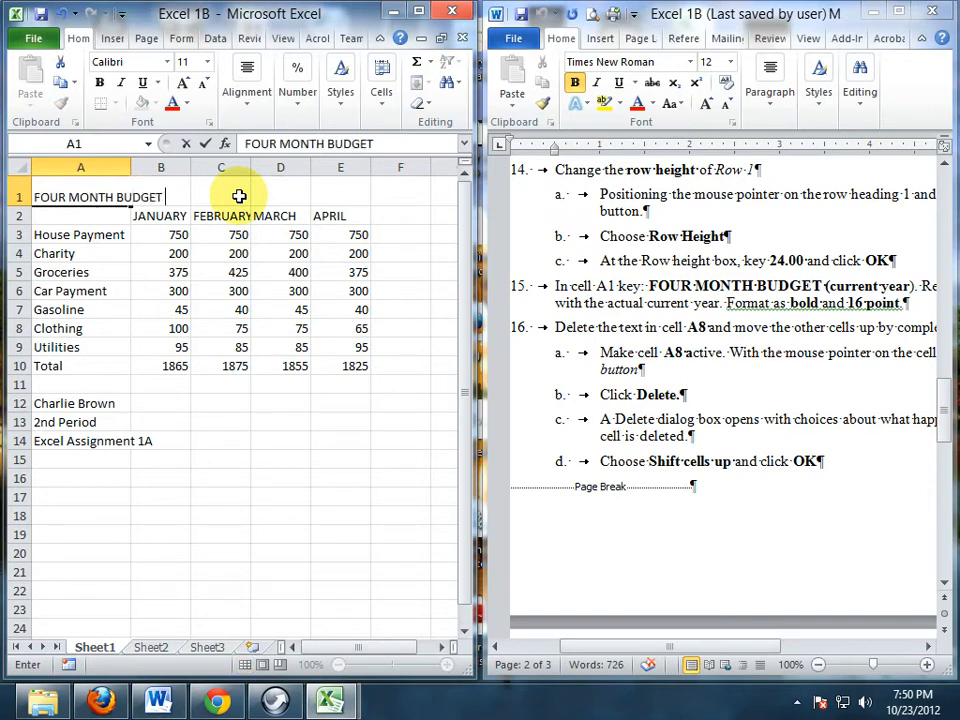
pyautogui.write(' 2012')
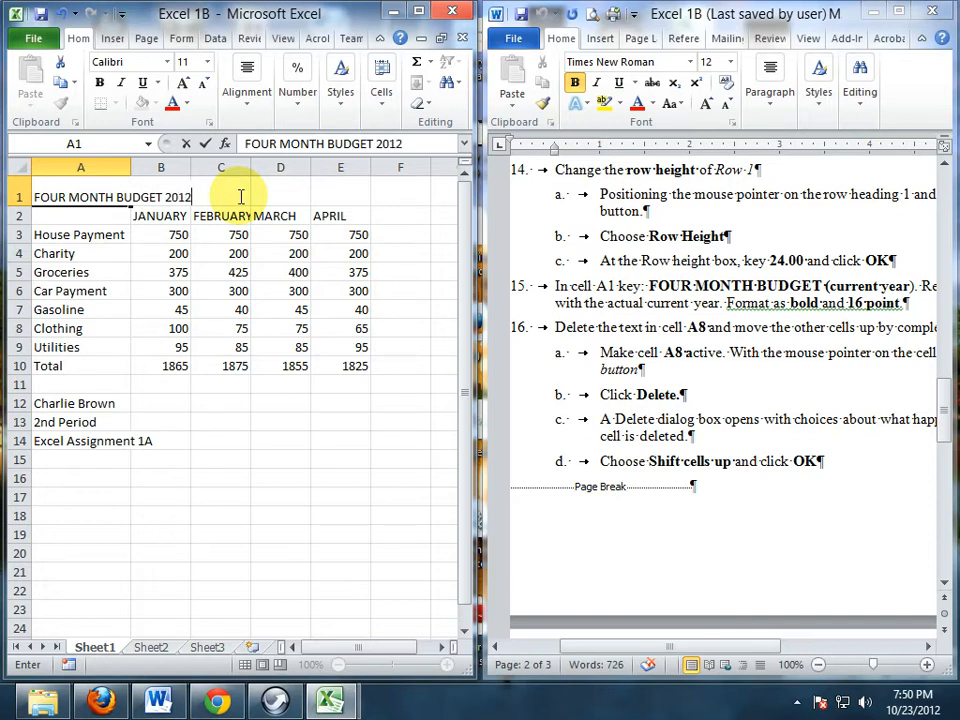
pyautogui.press('Return')
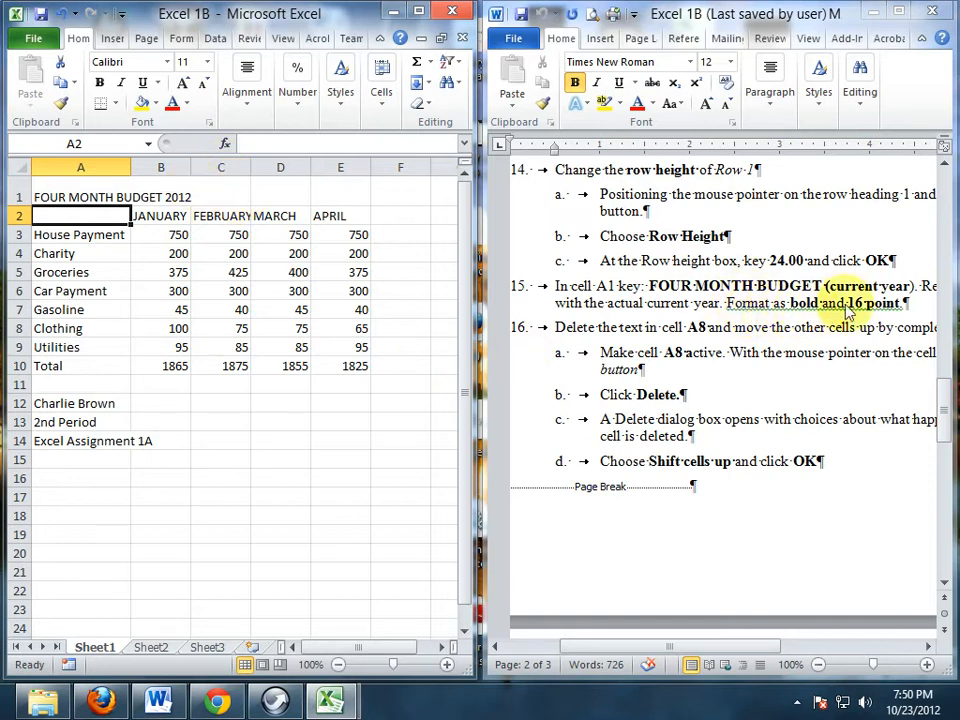
# - Format the budget title in cell A1 as bold with a 16-point font size
pyautogui.click(53, 196)
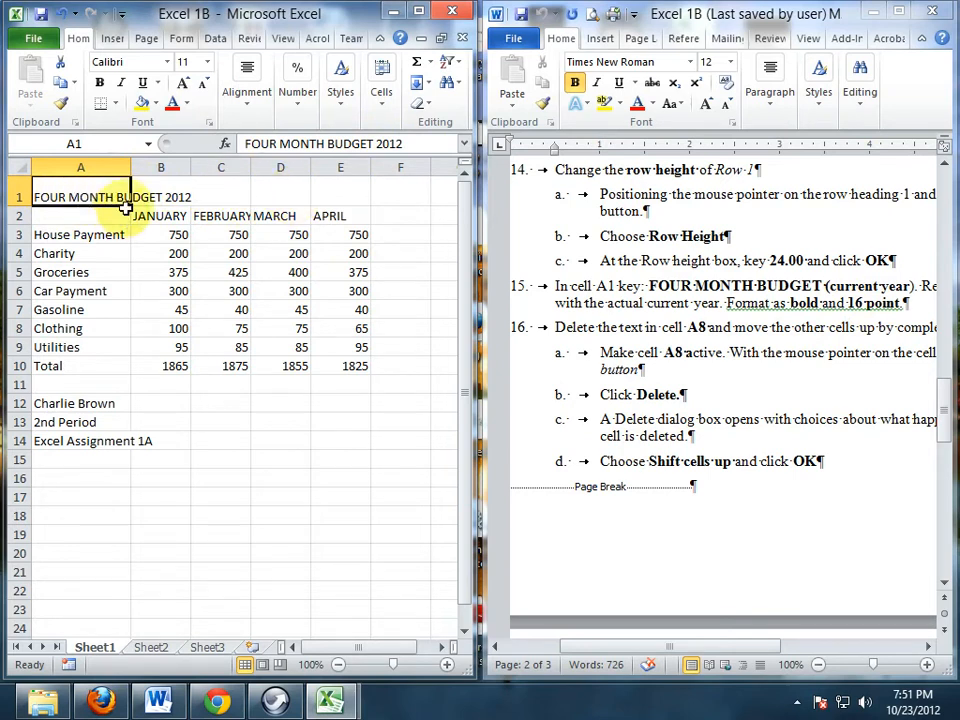
pyautogui.click(100, 83)
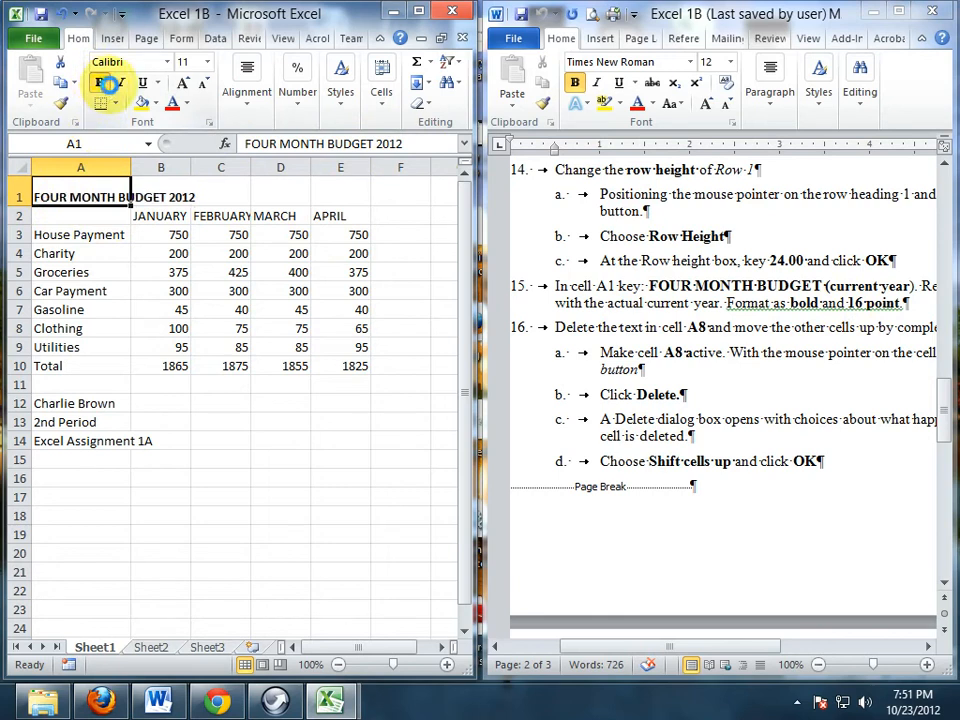
pyautogui.click(208, 63)
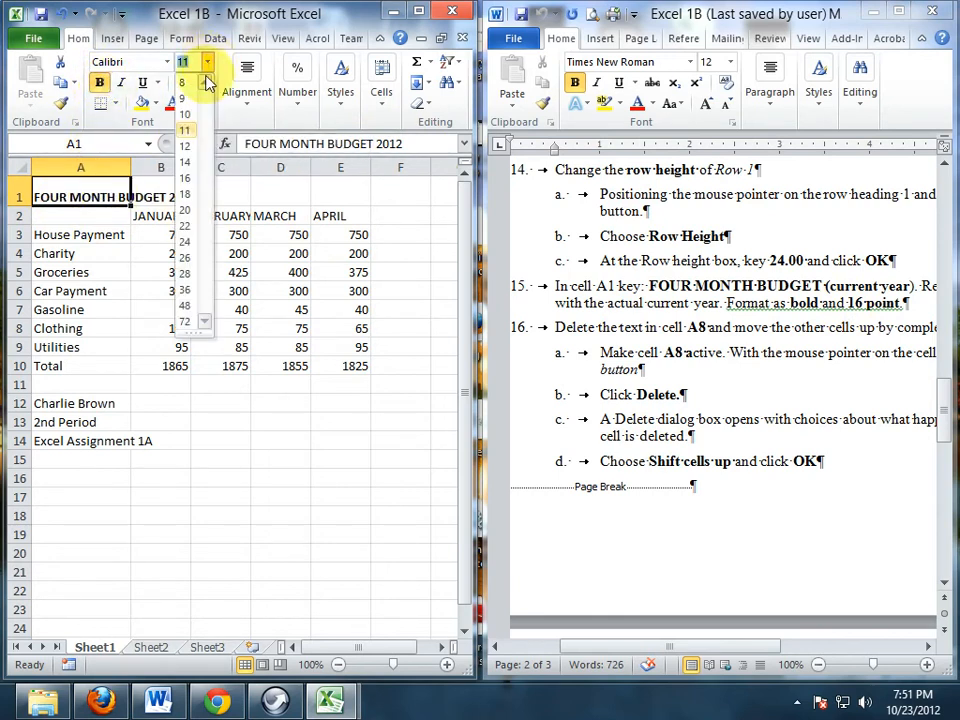
pyautogui.click(189, 178)
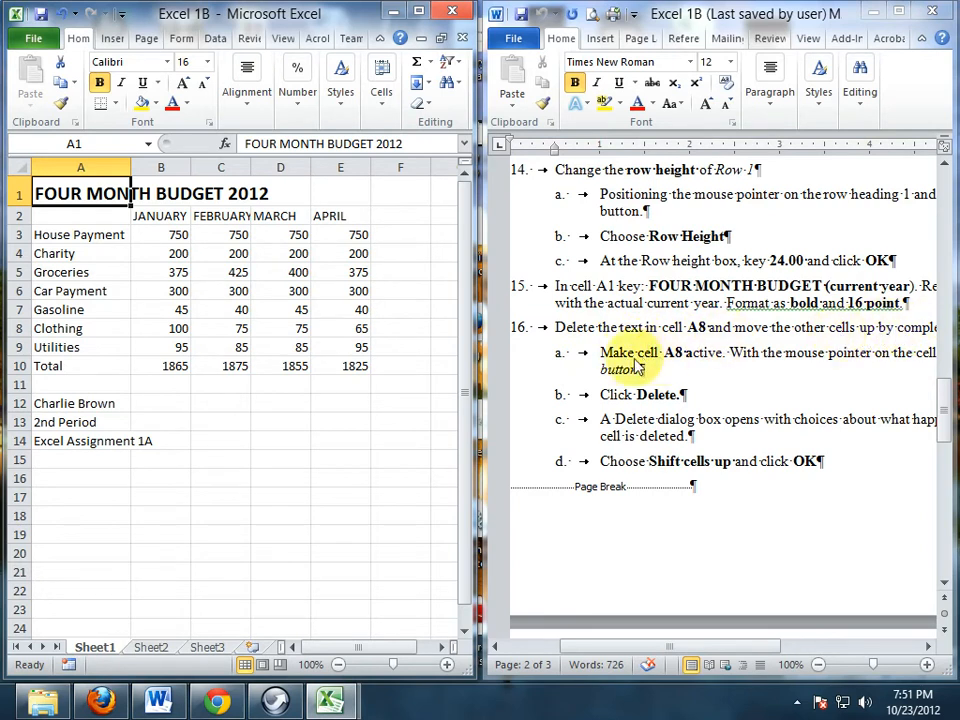
# - Delete the Clothing cell A8 and shift the cells below it up
pyautogui.click(64, 329)
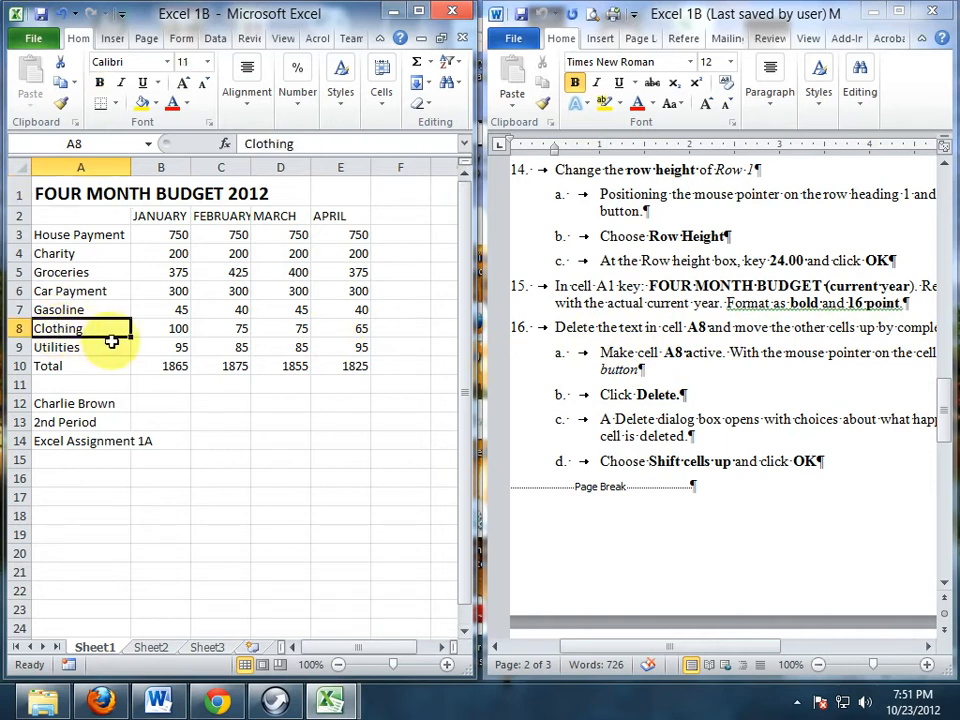
pyautogui.rightClick(97, 330)
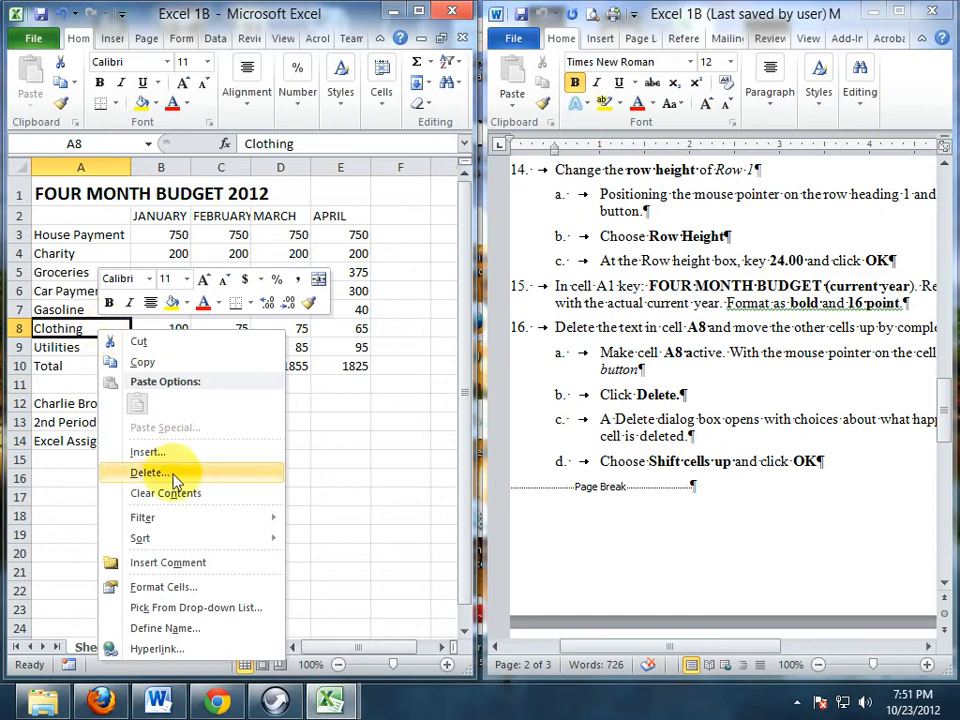
pyautogui.click(150, 473)
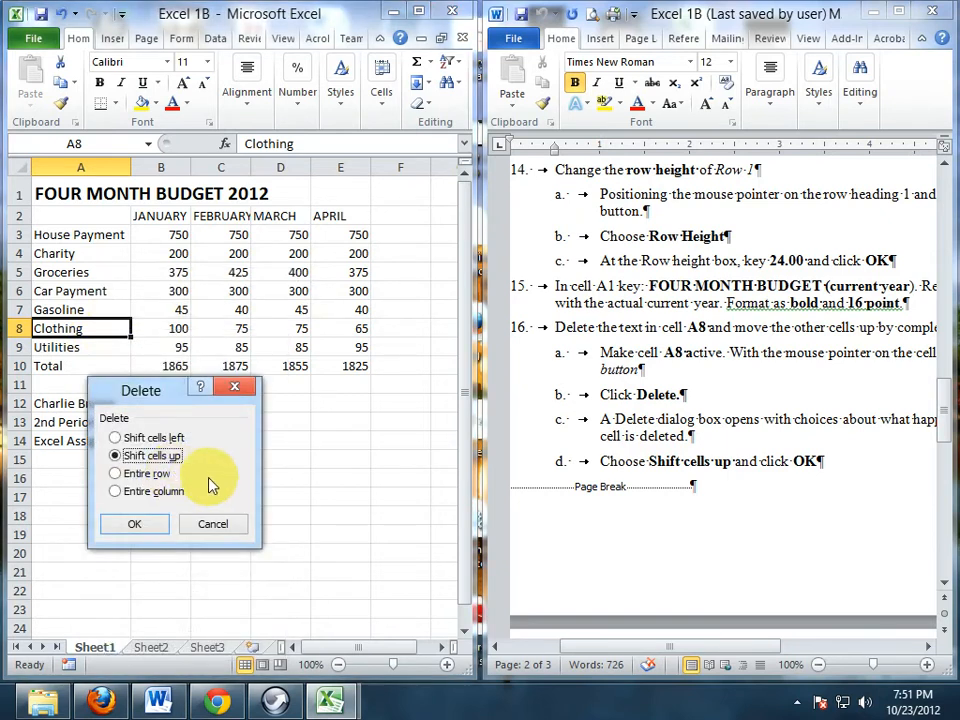
pyautogui.click(138, 525)
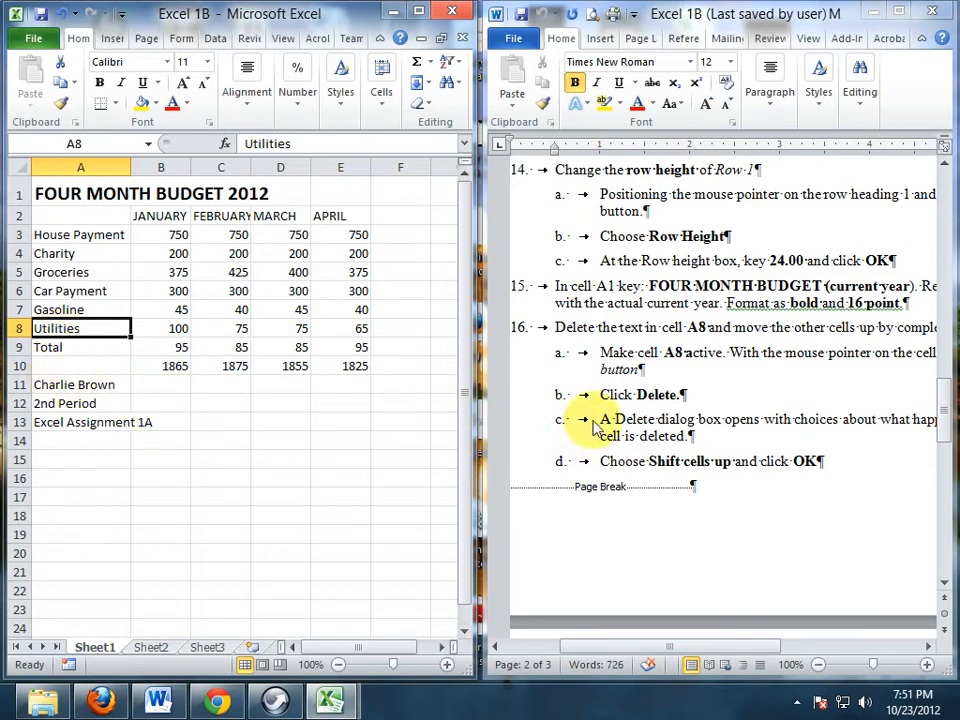
# - Read on to assignment item 17 and insert a blank cell at A9, shifting the cells below it down
pyautogui.scroll(-1, 620, 382)
pyautogui.scroll(1, 623, 373)
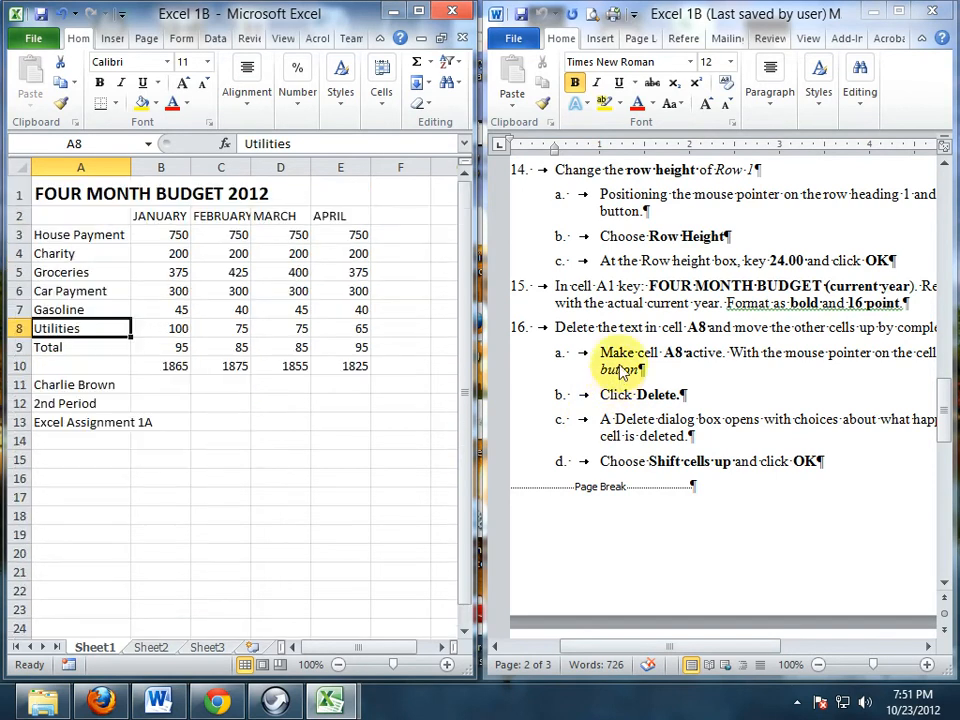
pyautogui.click(622, 371)
pyautogui.scroll(-5, 622, 371)
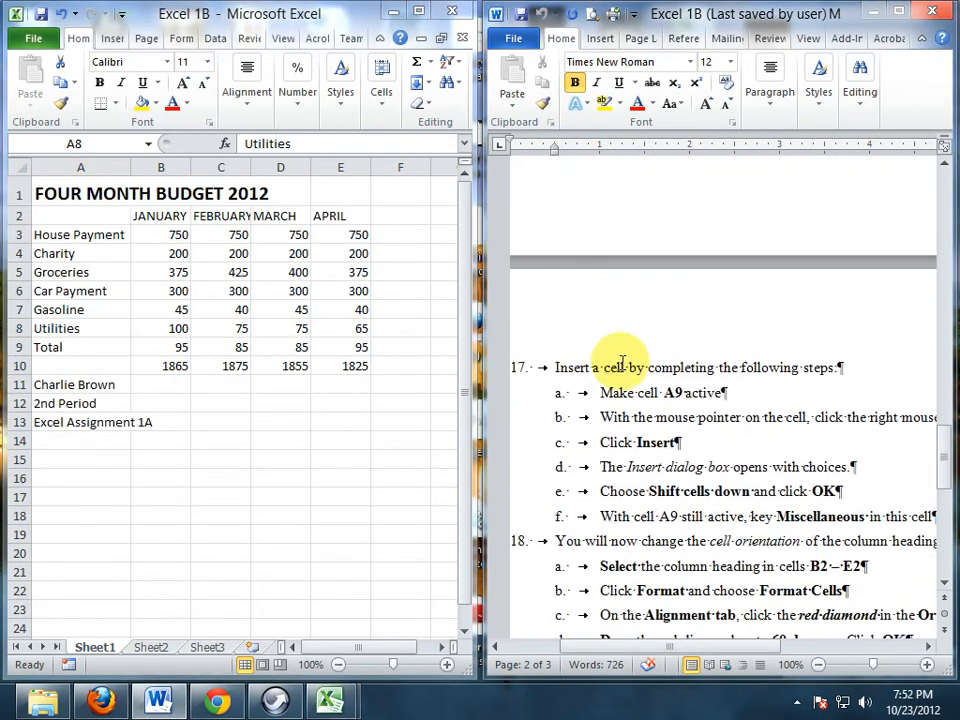
pyautogui.scroll(-1, 622, 364)
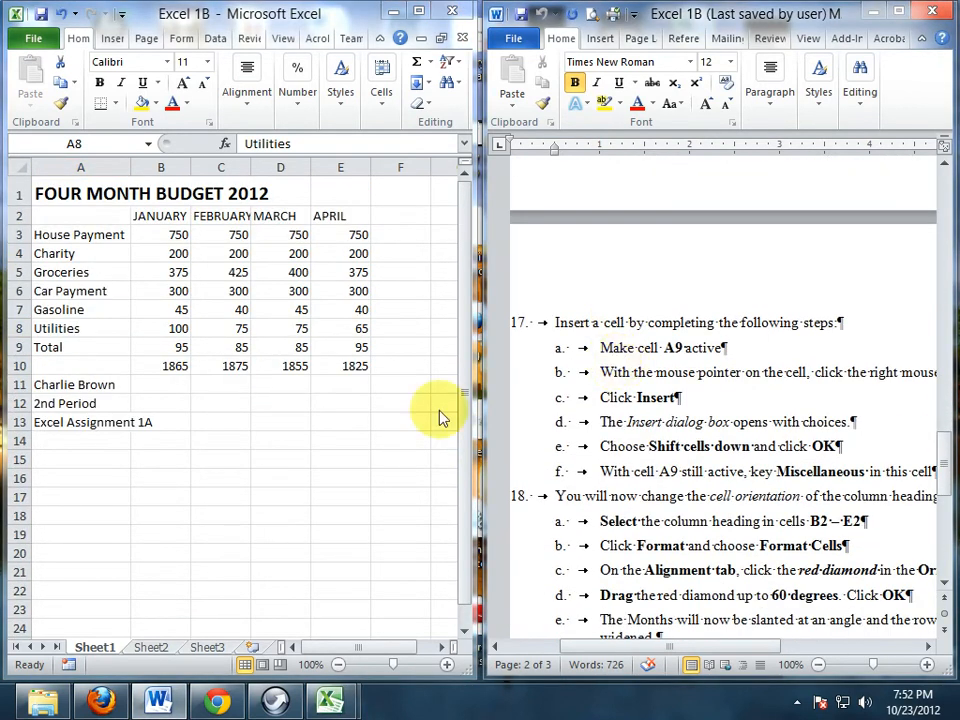
pyautogui.click(47, 347)
pyautogui.click(47, 347)
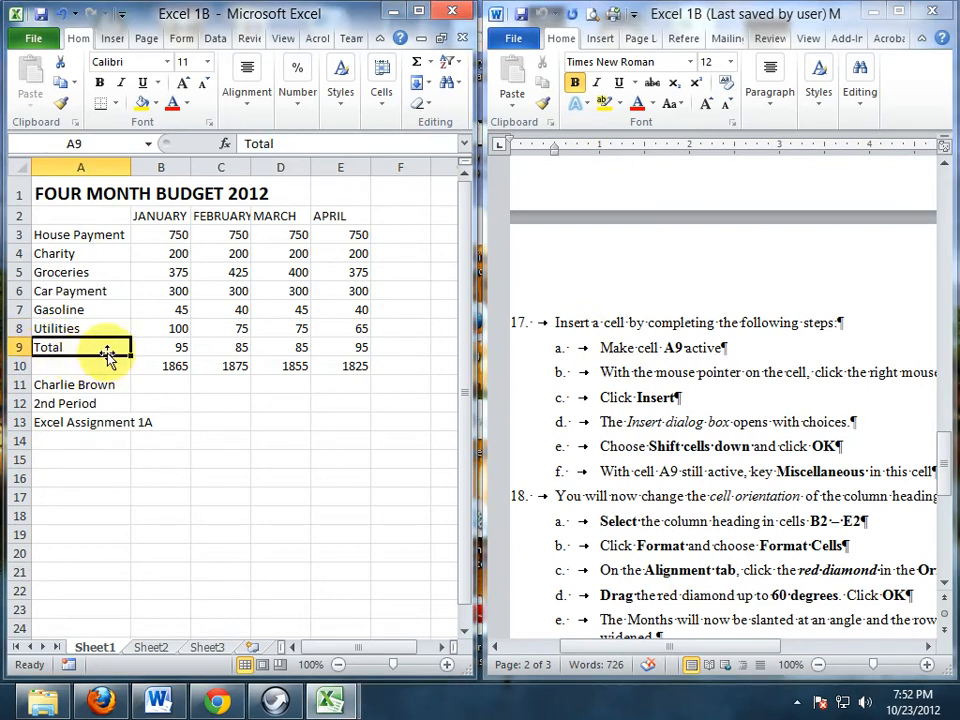
pyautogui.rightClick(108, 353)
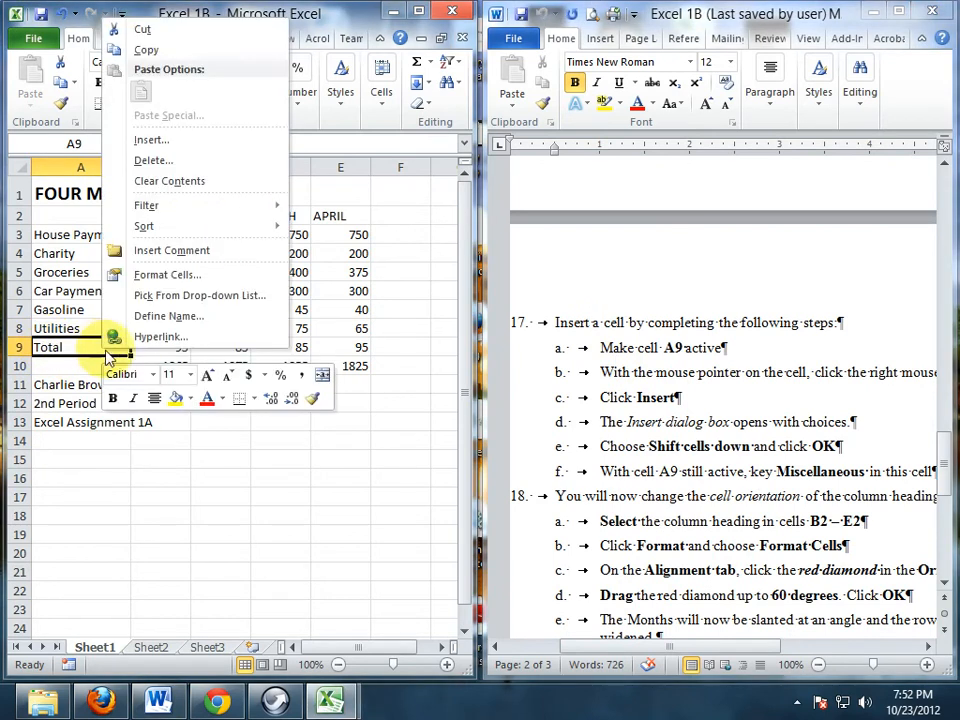
pyautogui.click(163, 144)
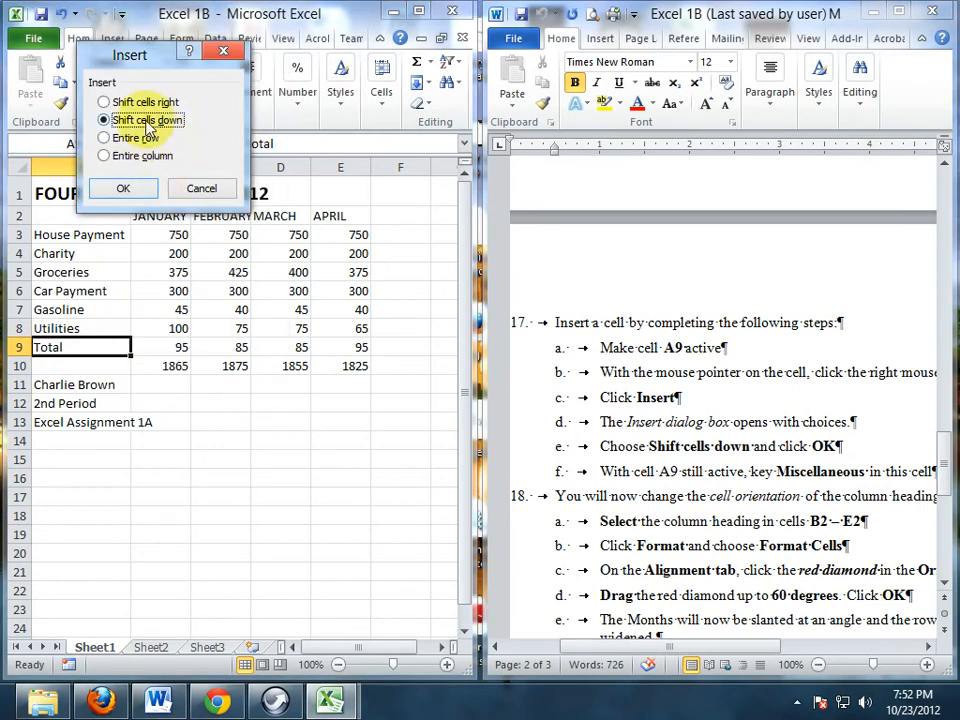
pyautogui.click(125, 190)
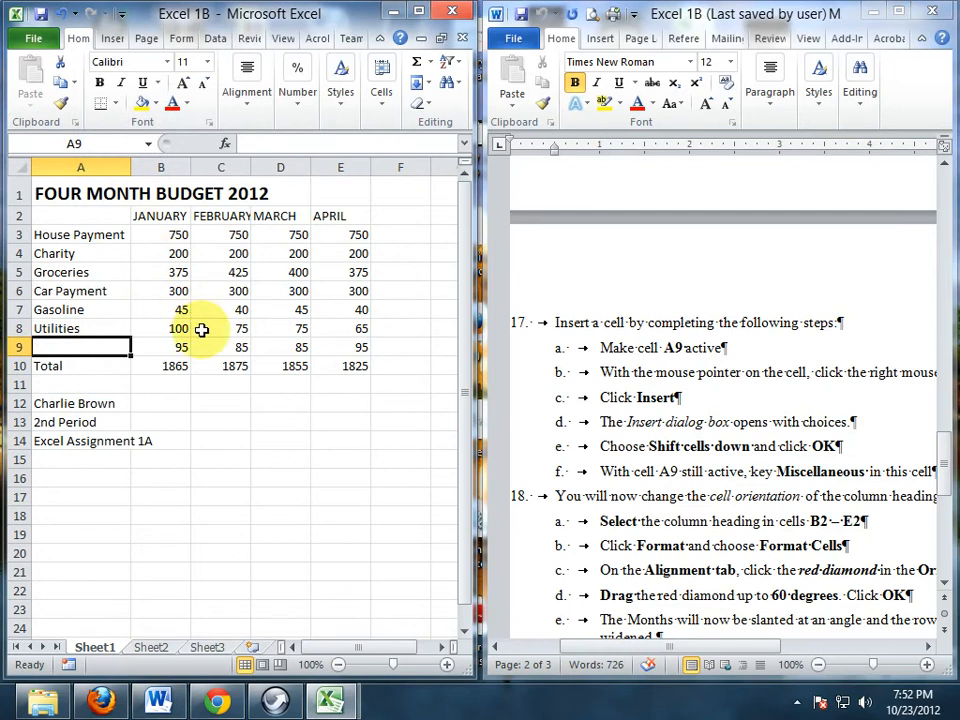
# - Enter the label Miscellaneous in the empty cell A9 and reselect that cell
pyautogui.write('Mis')
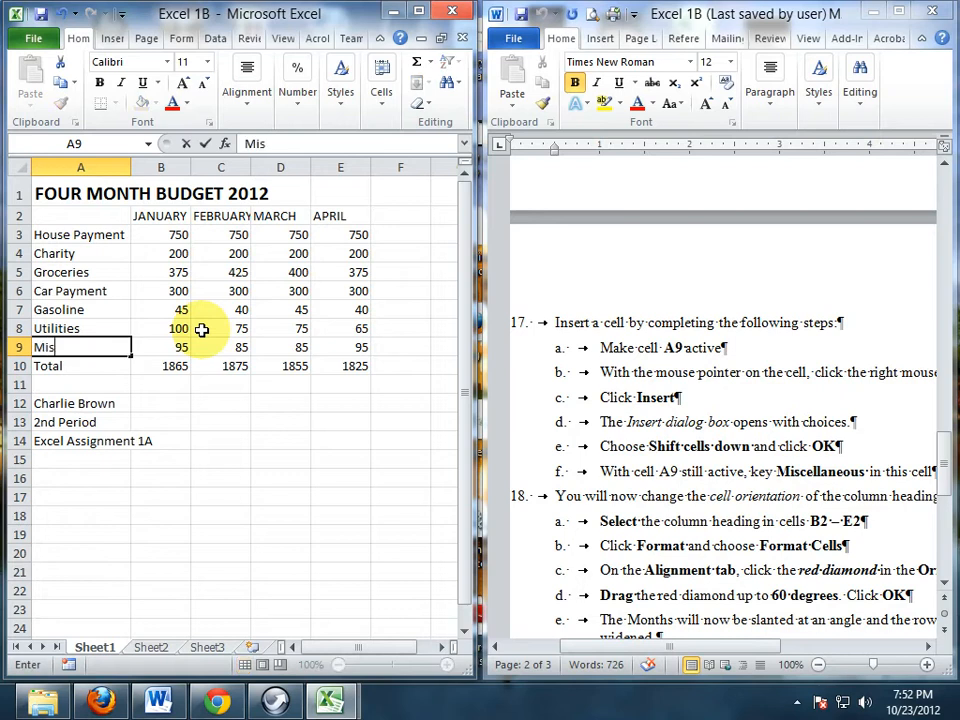
pyautogui.write('cellaneous')
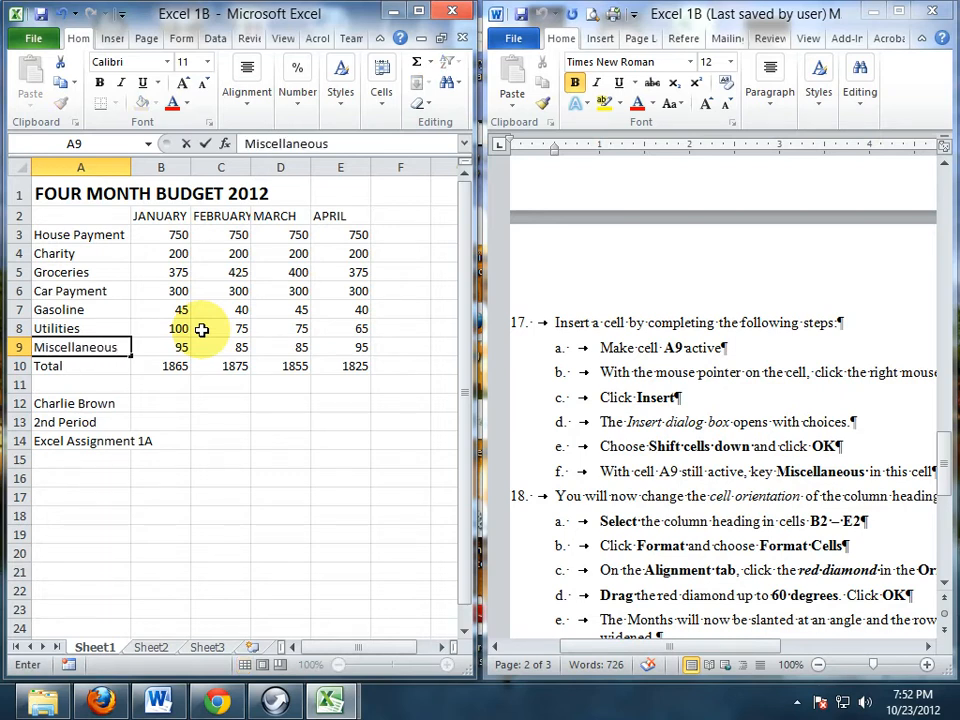
pyautogui.press('Return')
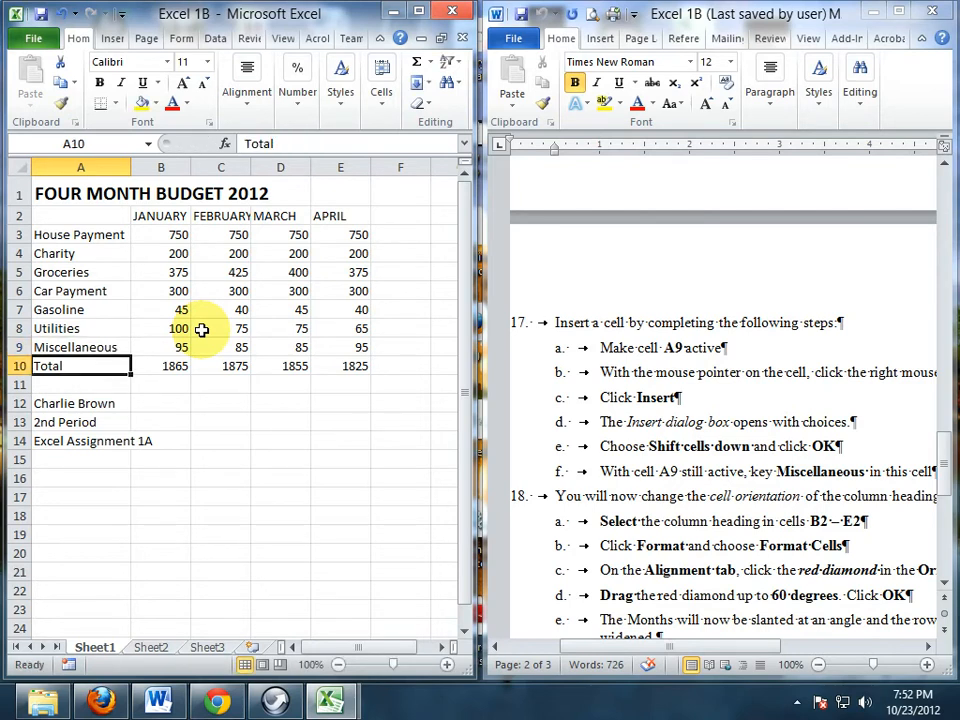
pyautogui.press('Up')
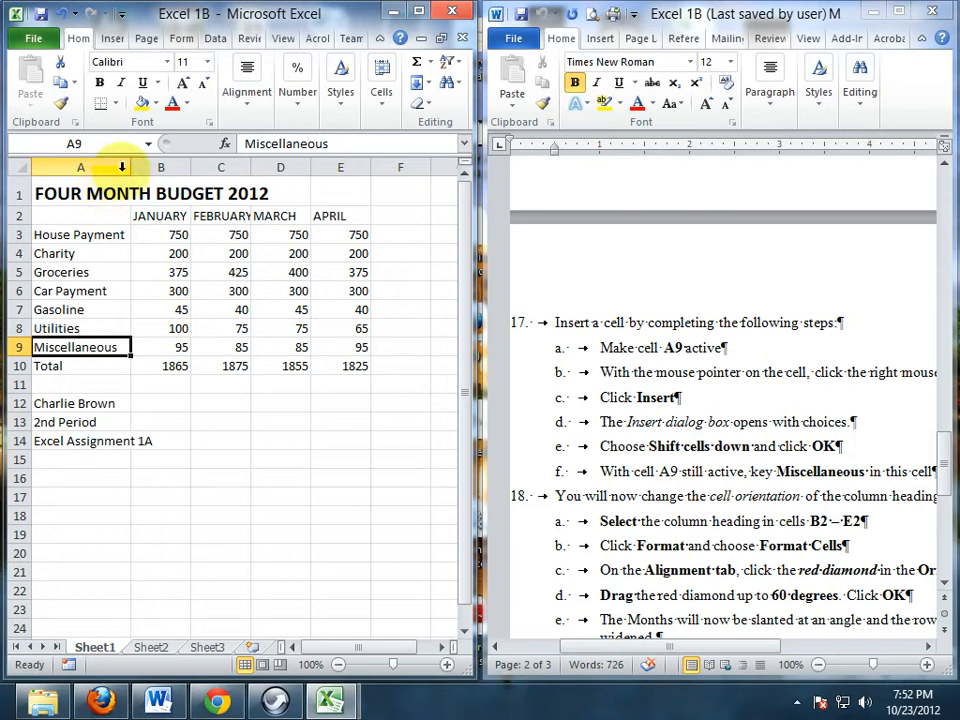
# - Examine the insert and delete options offered for column D, row 2 and the single cell A5 without applying any
pyautogui.rightClick(289, 168)
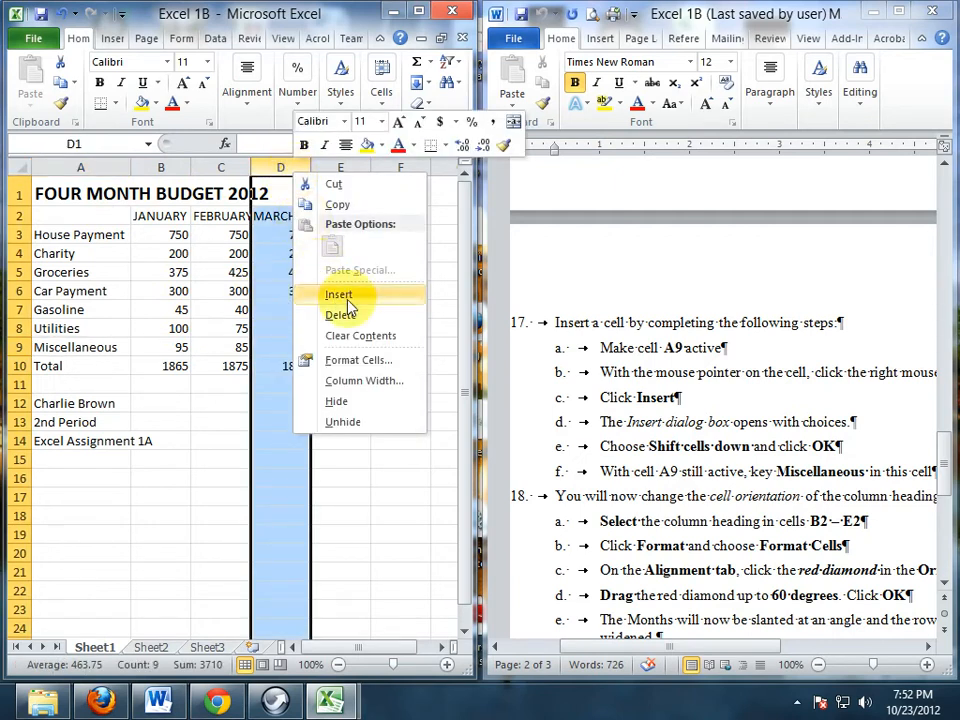
pyautogui.click(265, 170)
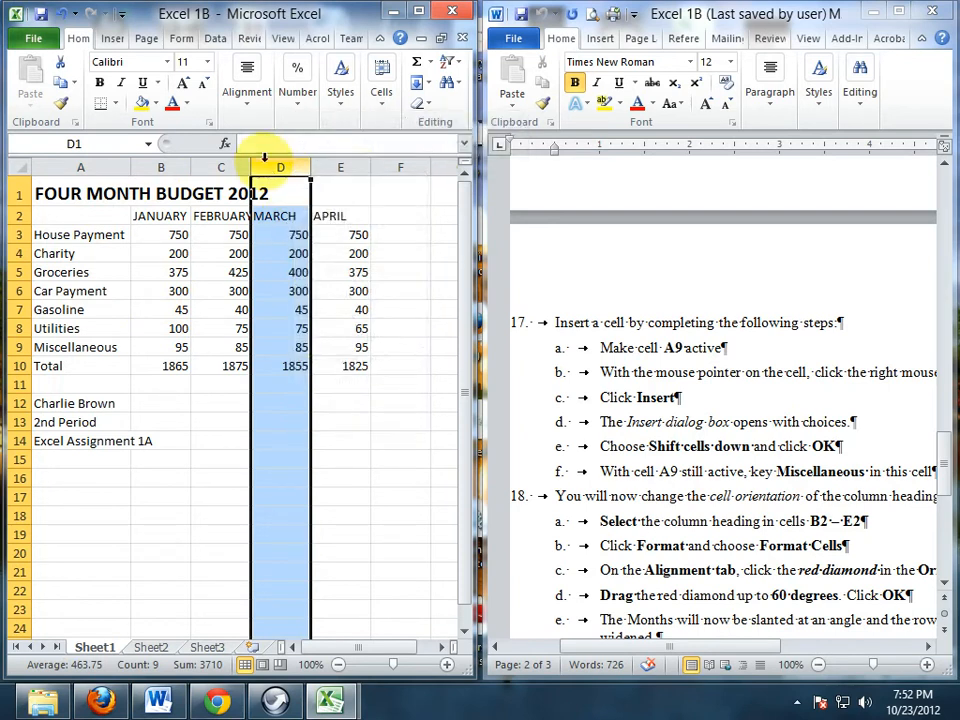
pyautogui.click(17, 216)
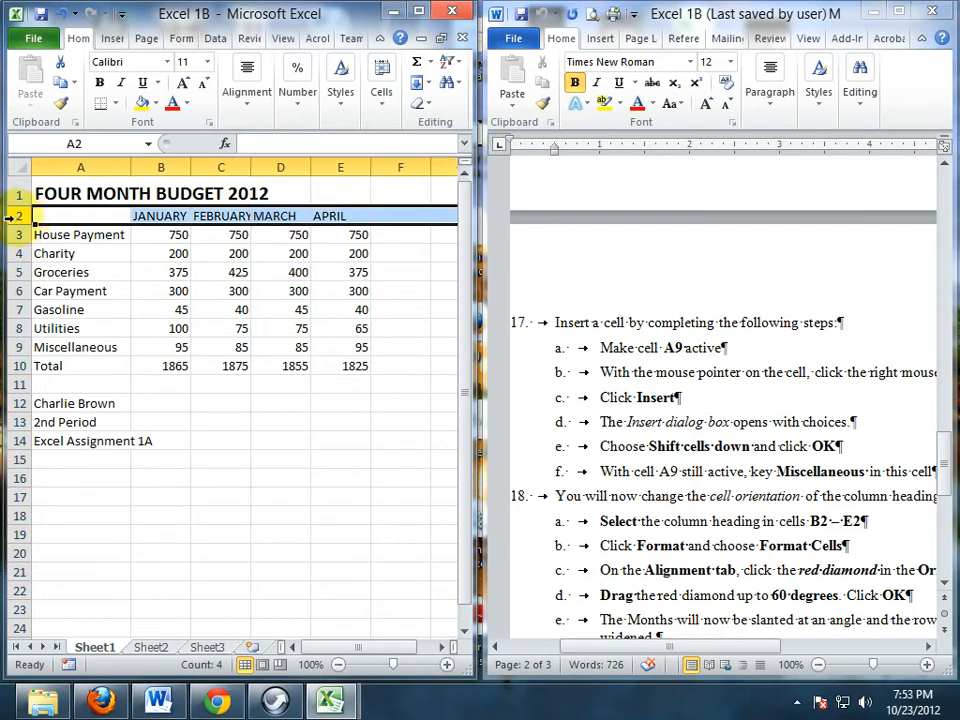
pyautogui.rightClick(17, 216)
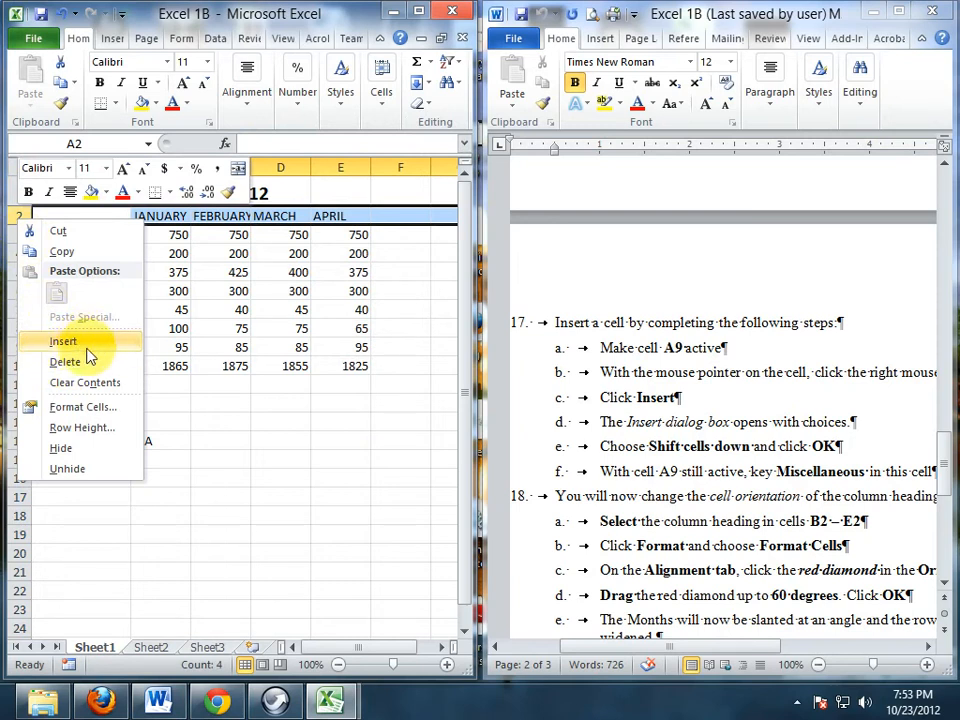
pyautogui.click(316, 462)
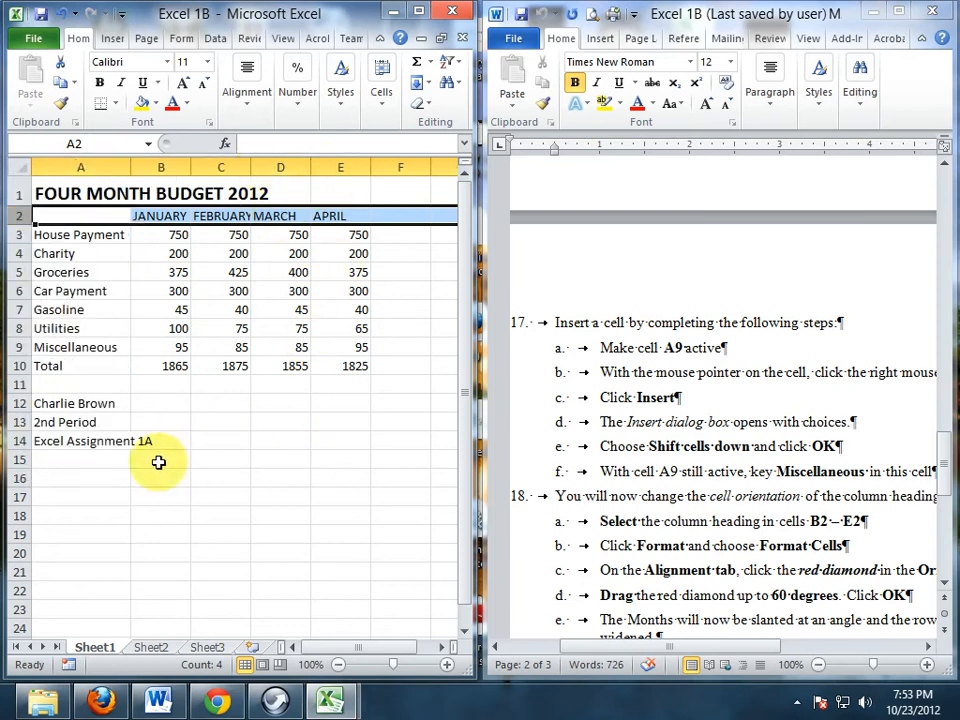
pyautogui.click(63, 274)
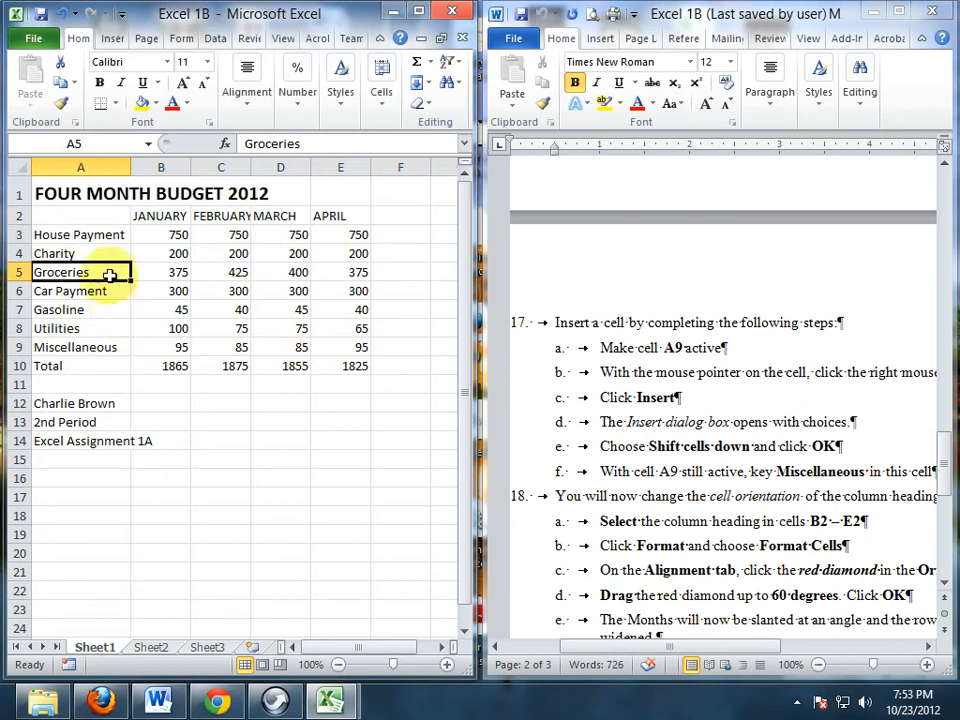
pyautogui.rightClick(108, 274)
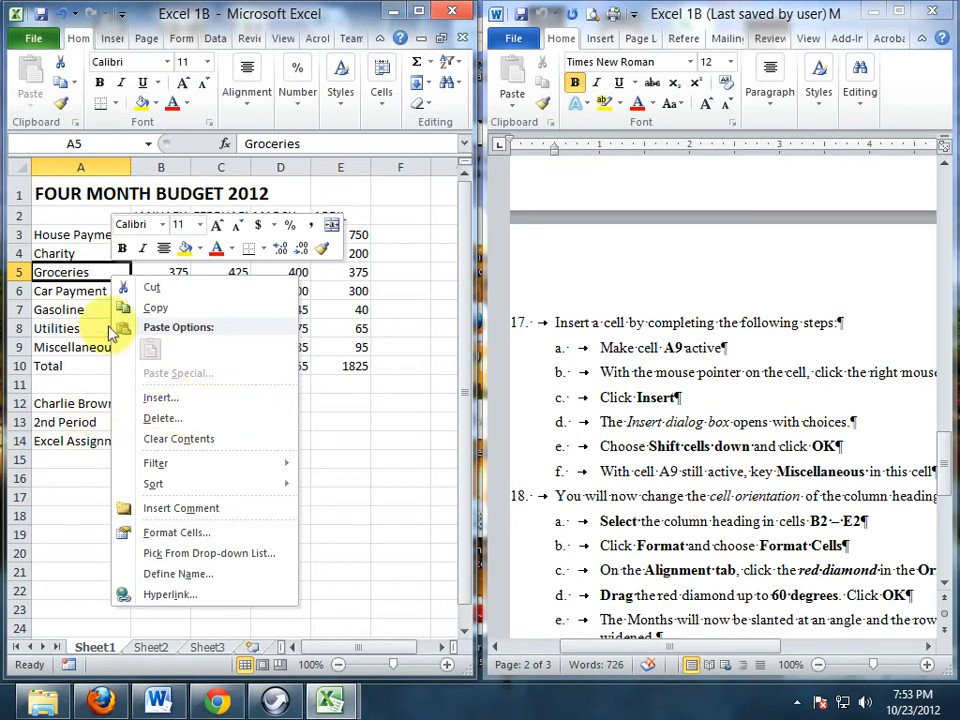
pyautogui.click(349, 447)
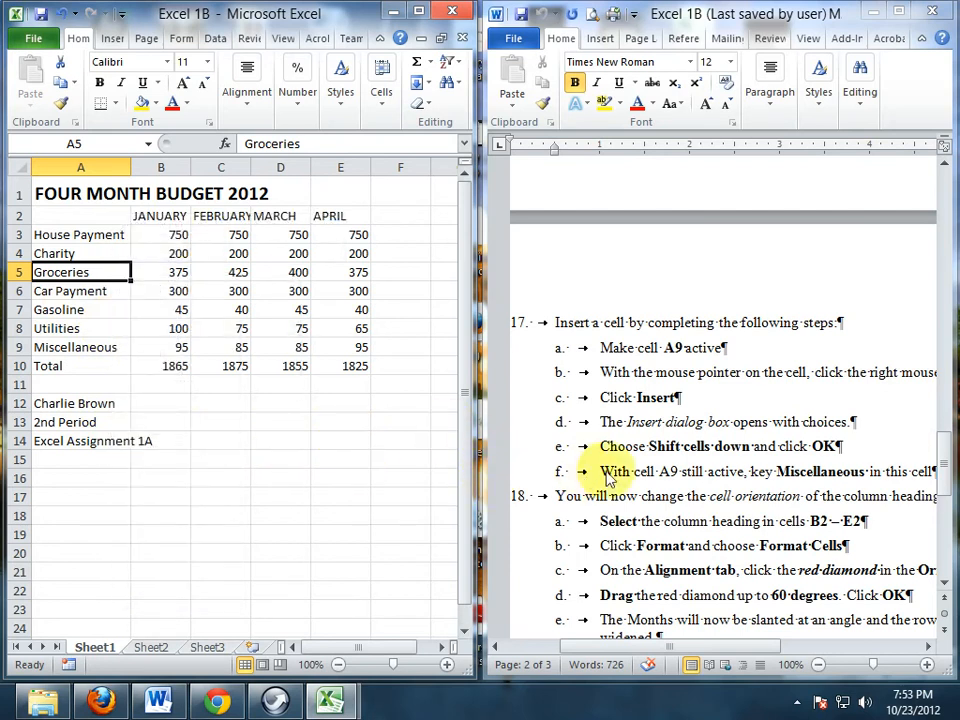
# - Slant the month headings in cells B2 to E2 by setting their text orientation to 60 degrees
pyautogui.scroll(-1, 585, 455)
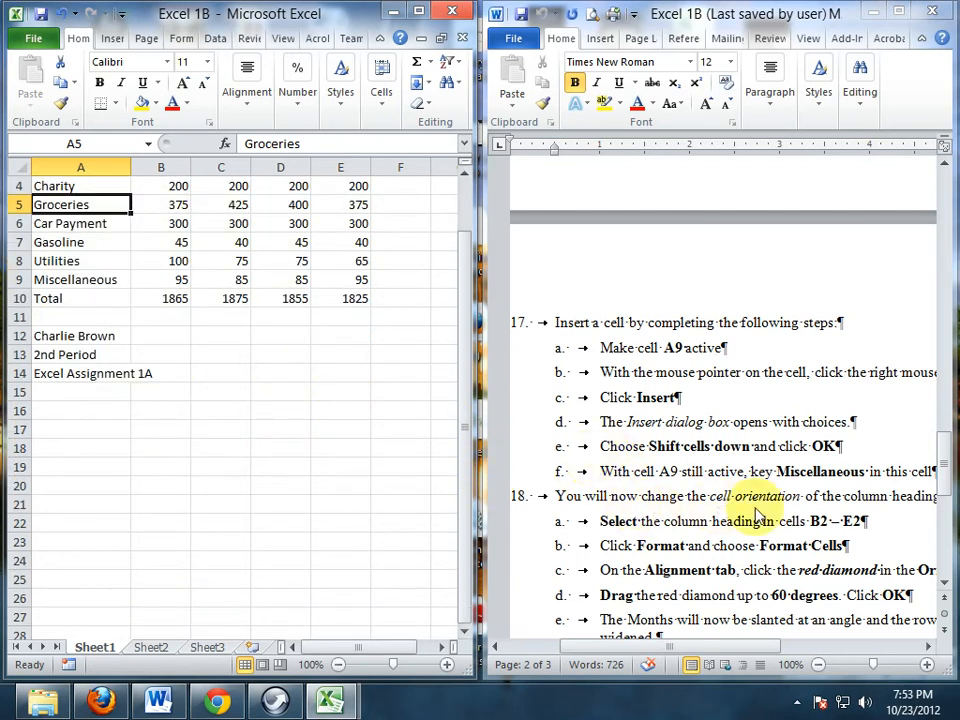
pyautogui.scroll(1, 318, 518)
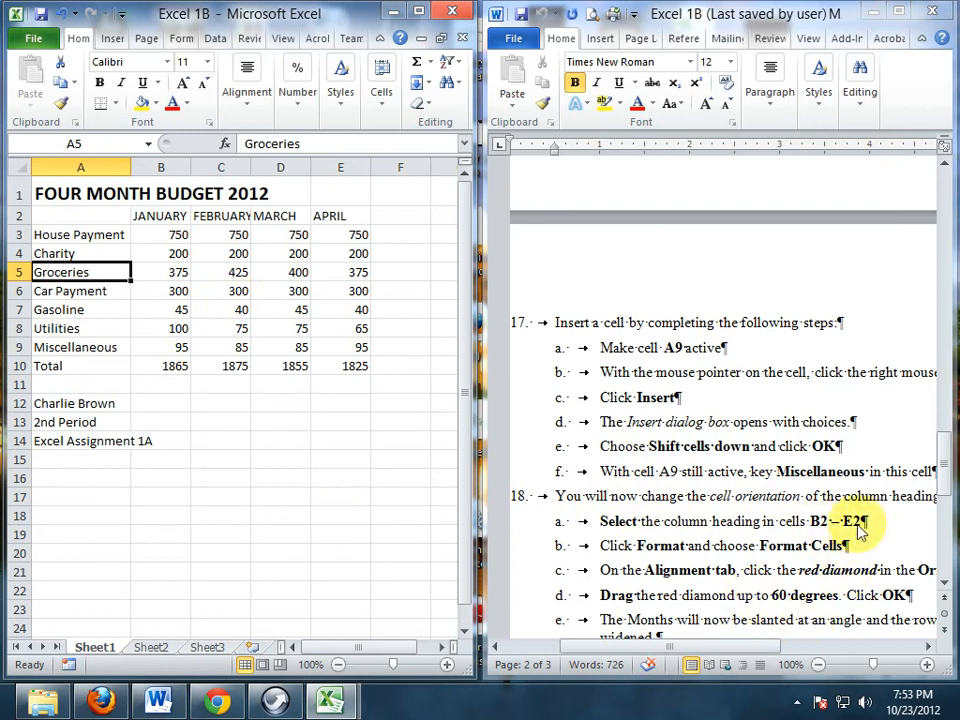
pyautogui.moveTo(158, 216); pyautogui.dragTo(318, 221)
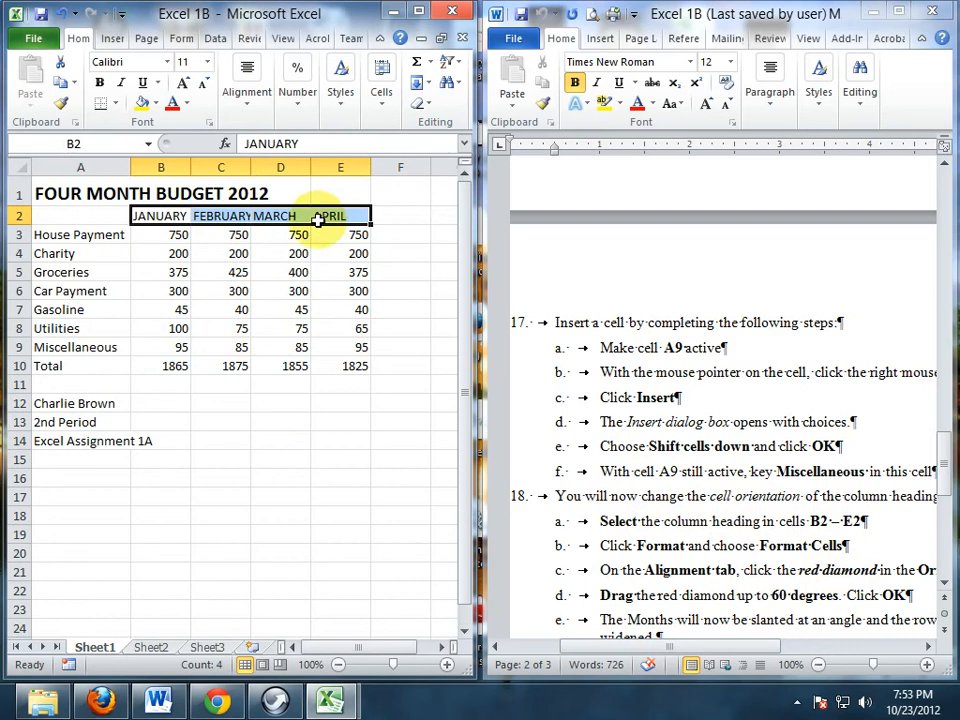
pyautogui.rightClick(318, 216)
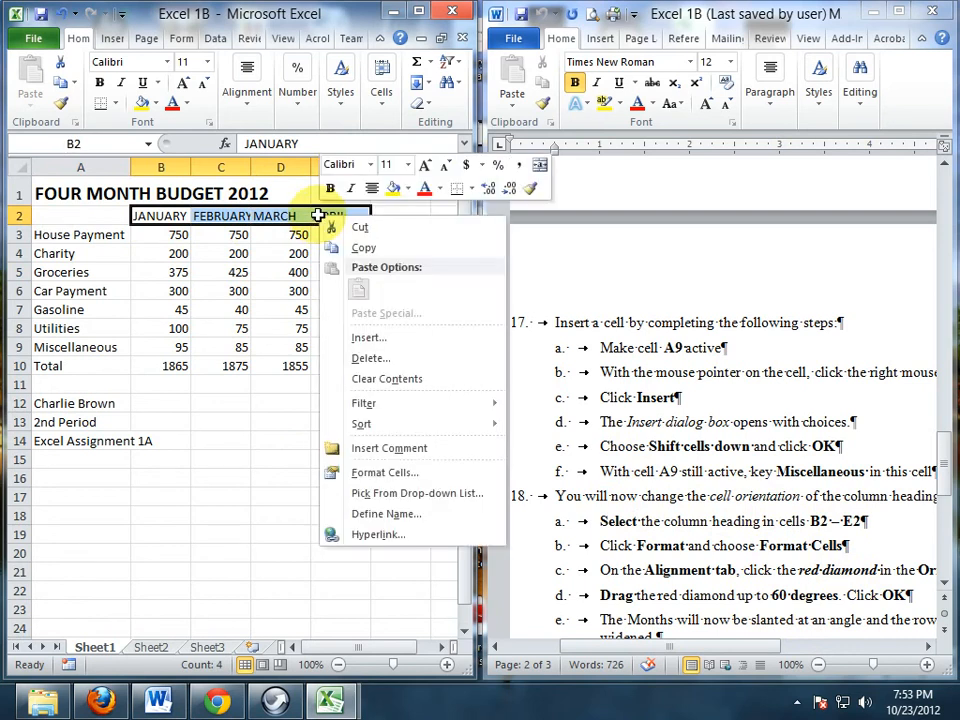
pyautogui.click(408, 474)
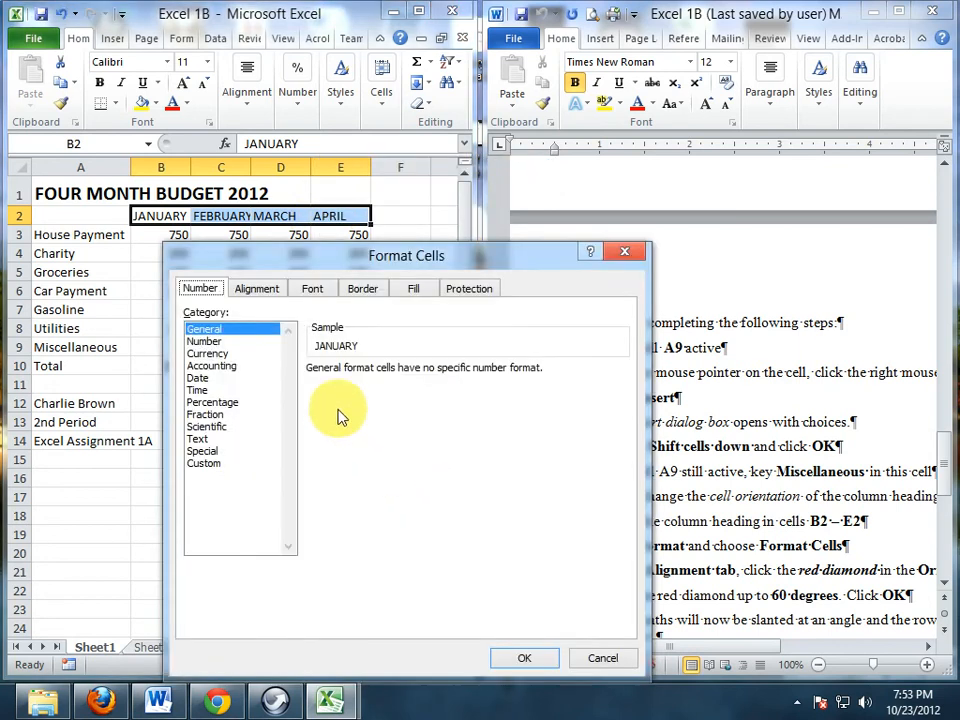
pyautogui.click(258, 290)
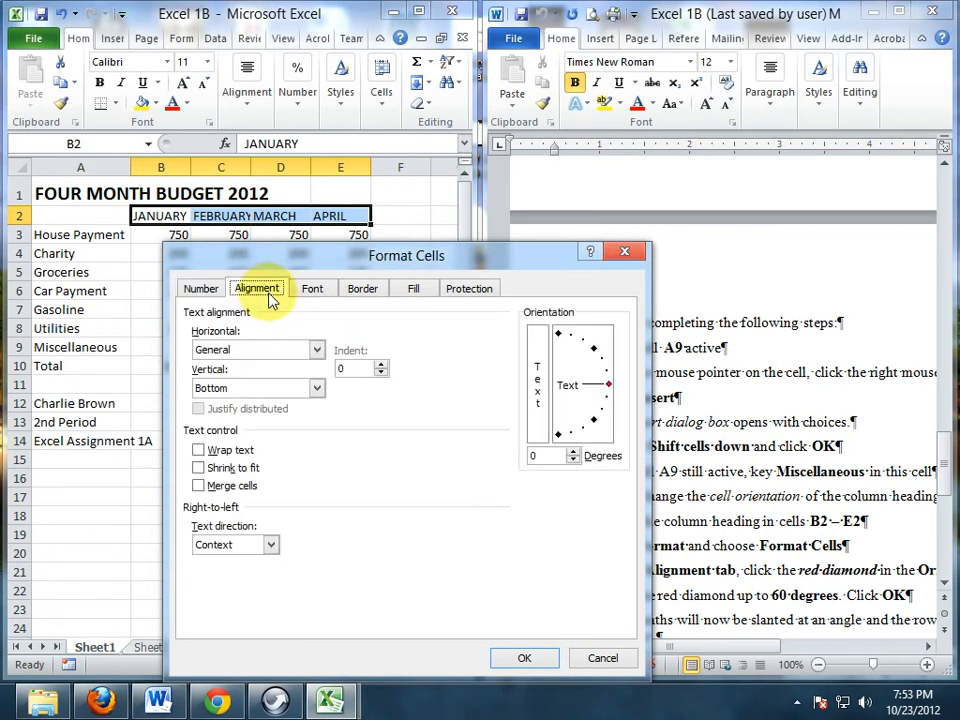
pyautogui.moveTo(343, 261); pyautogui.dragTo(223, 279)
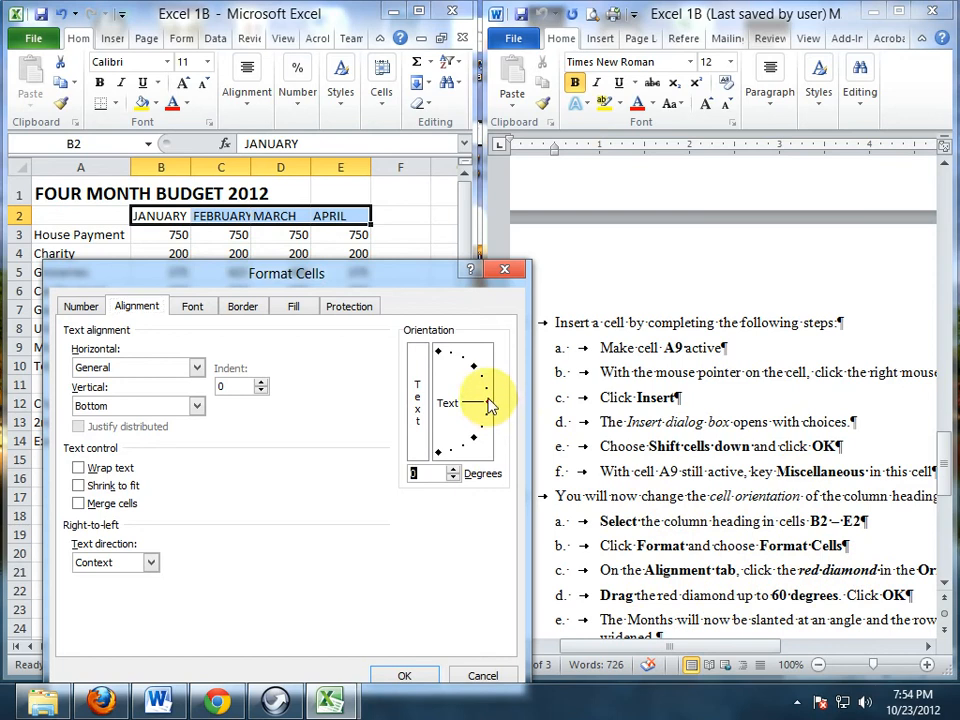
pyautogui.moveTo(488, 403); pyautogui.dragTo(478, 377)
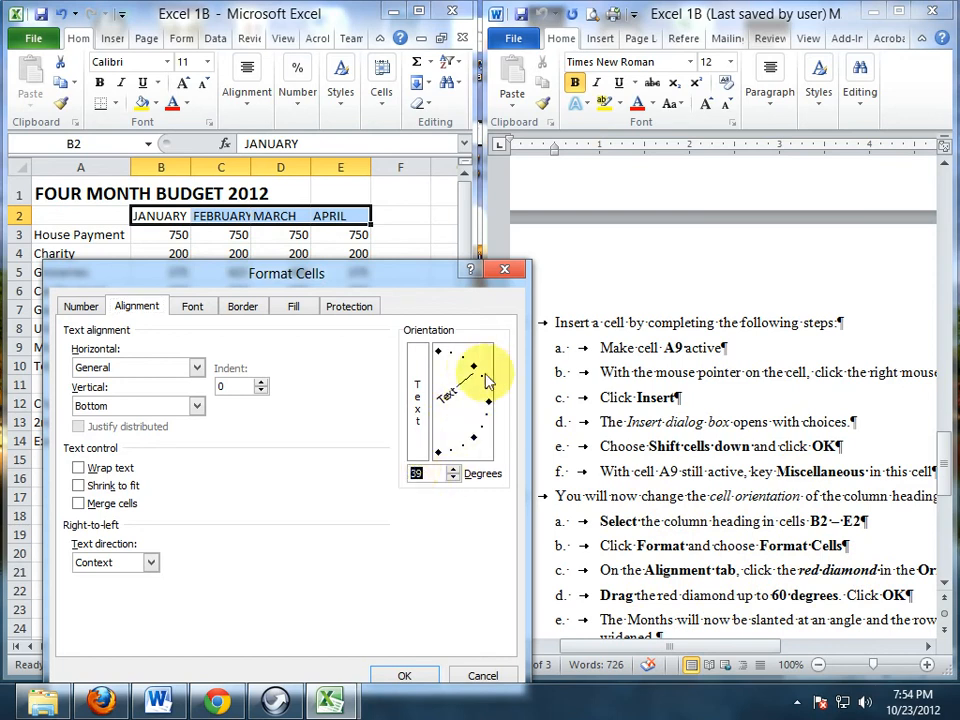
pyautogui.moveTo(481, 378); pyautogui.dragTo(466, 362)
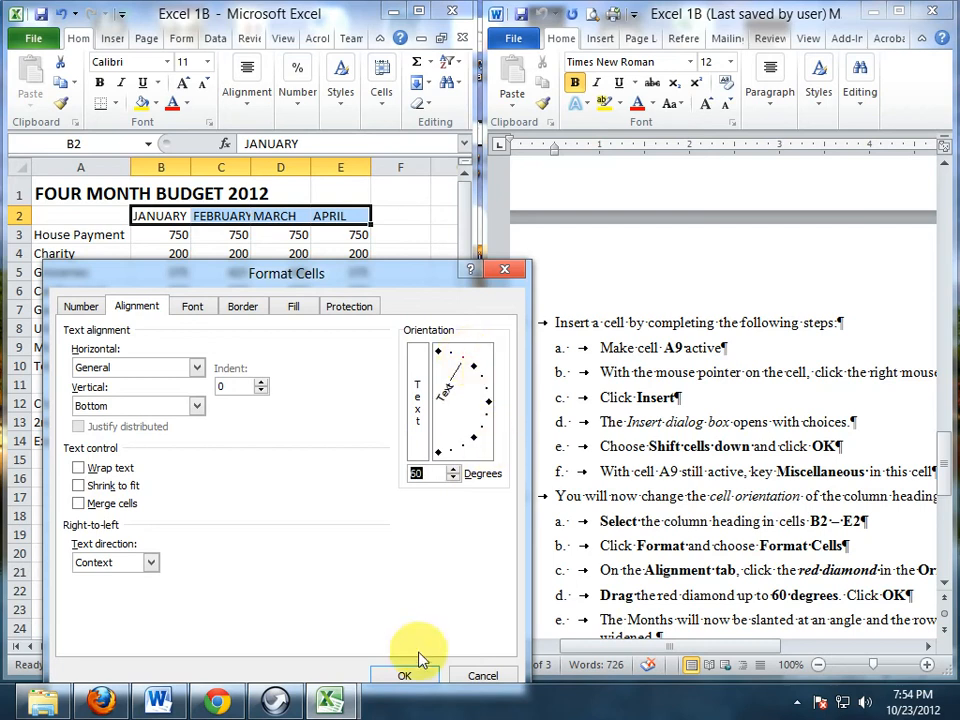
pyautogui.click(420, 475)
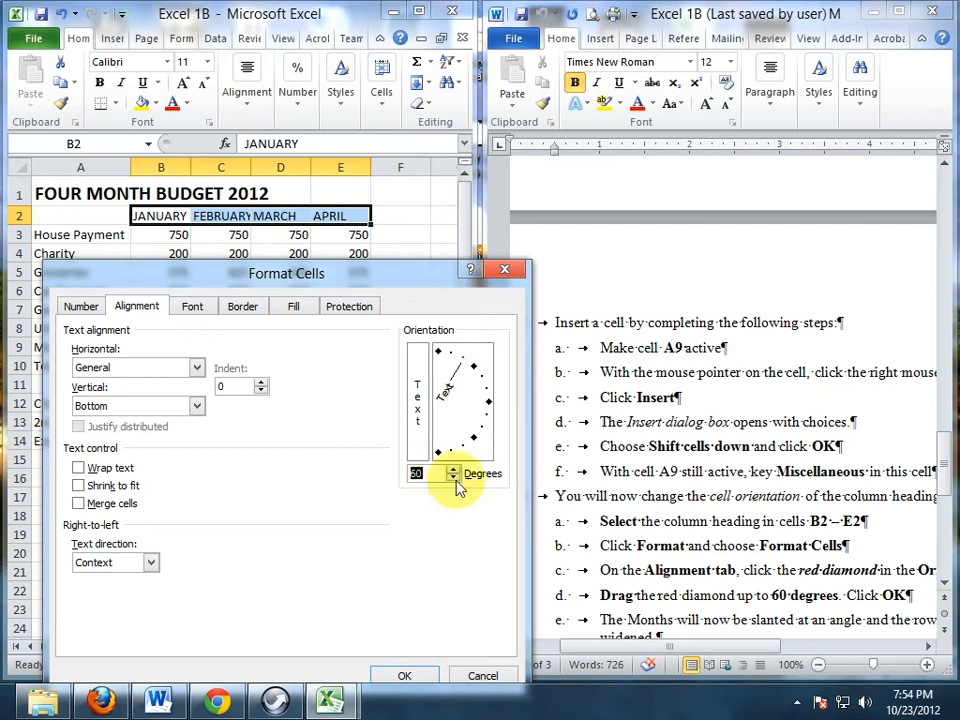
pyautogui.click(407, 677)
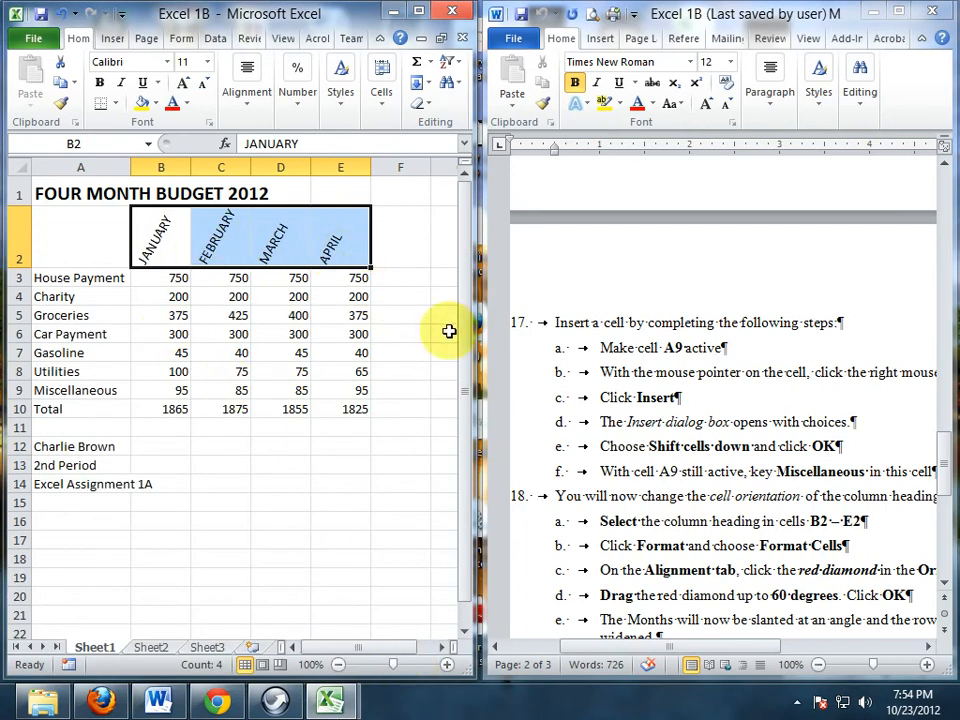
# - Read on to assignment item 19 and choose the Currency number format for the monthly totals in B10 to E10
pyautogui.scroll(-1, 750, 500)
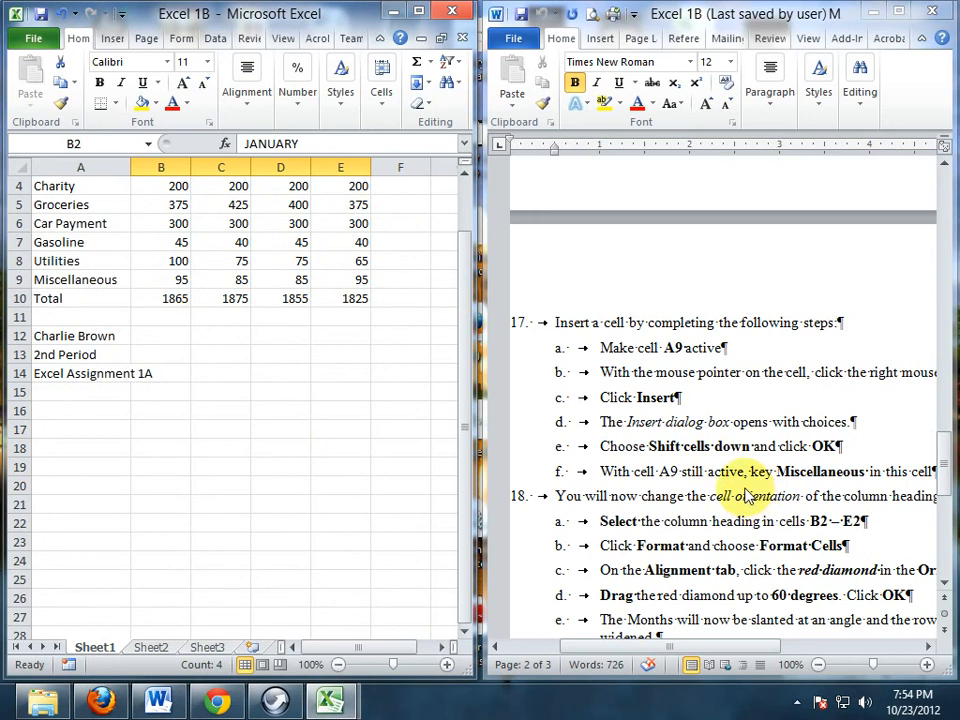
pyautogui.scroll(1, 722, 489)
pyautogui.scroll(-3, 735, 560)
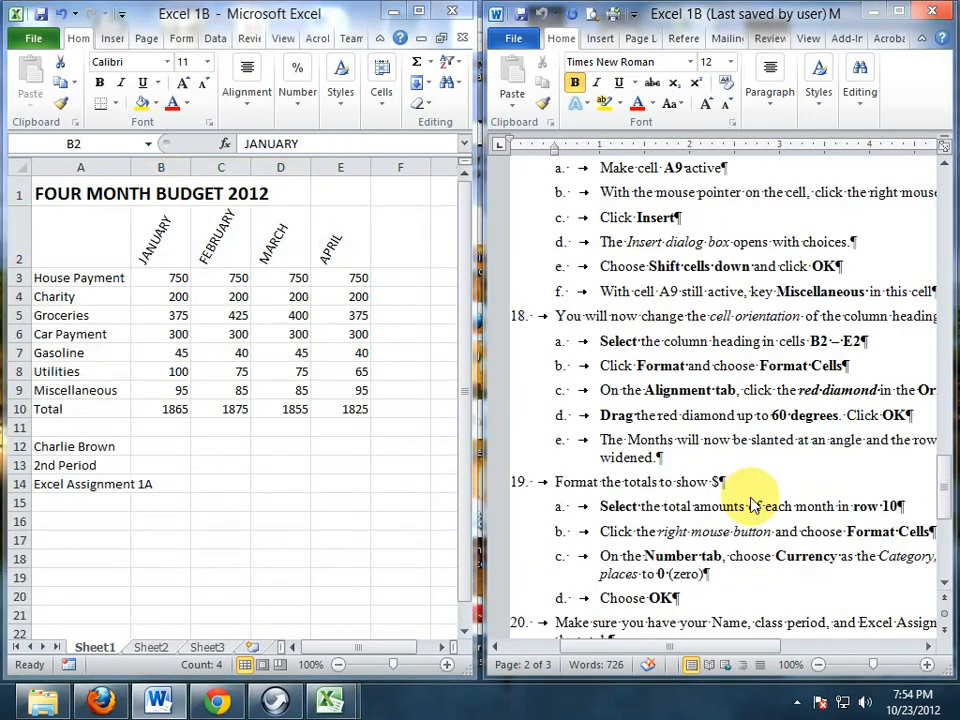
pyautogui.scroll(-2, 750, 497)
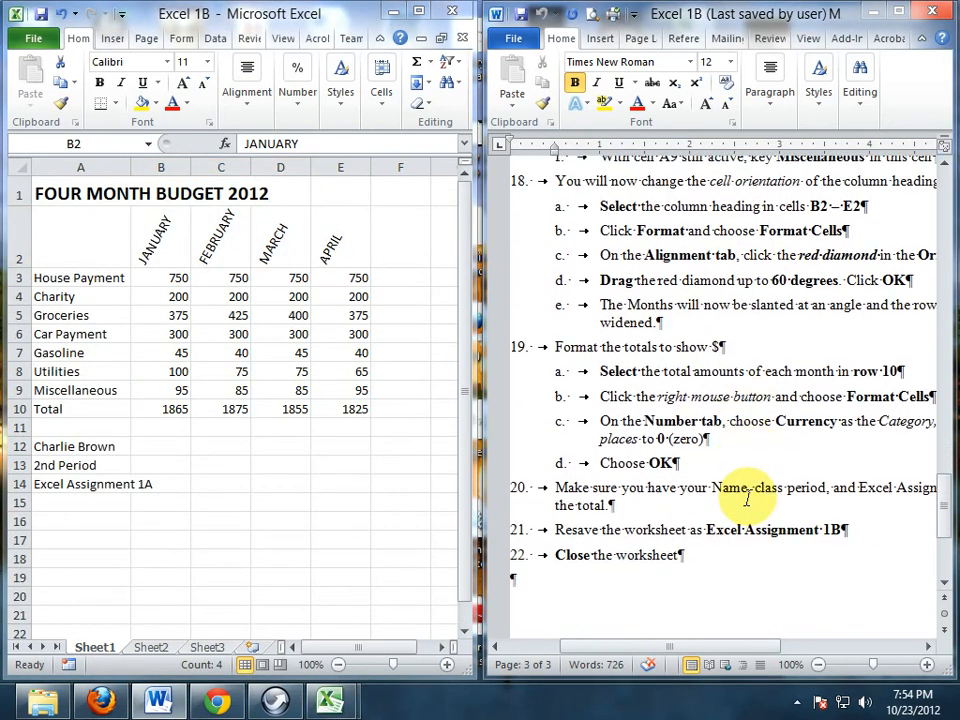
pyautogui.scroll(-1, 748, 497)
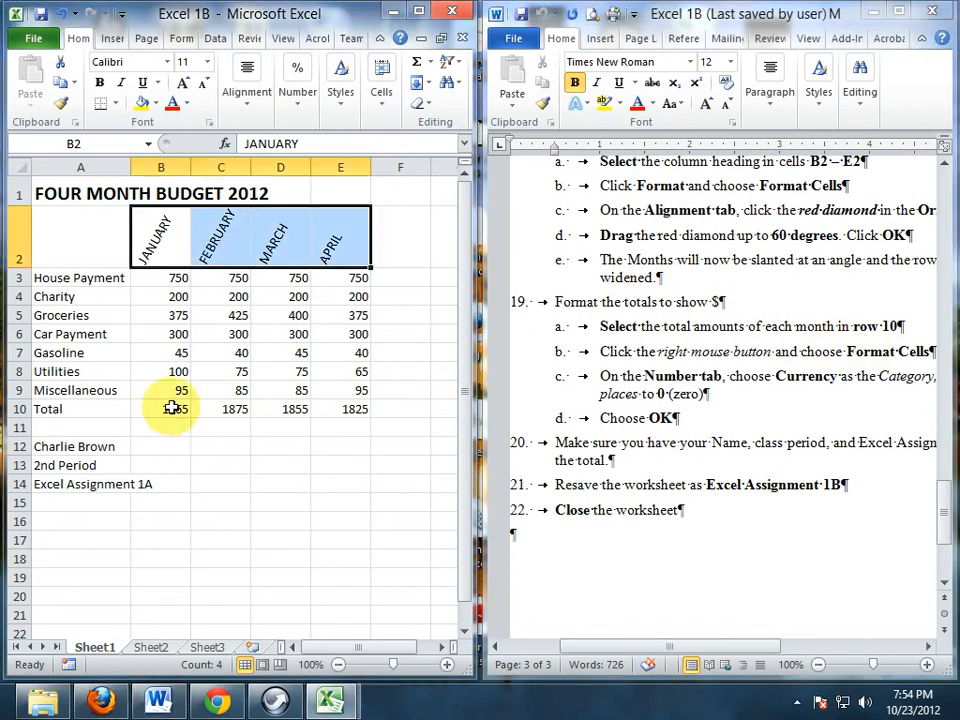
pyautogui.moveTo(172, 412); pyautogui.dragTo(360, 408)
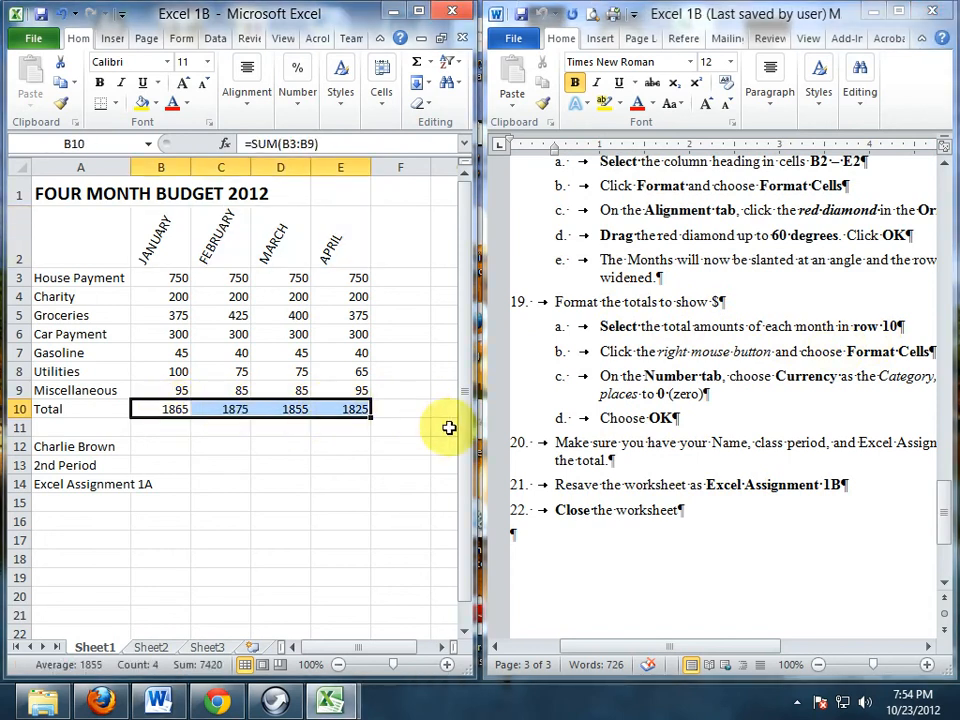
pyautogui.rightClick(338, 408)
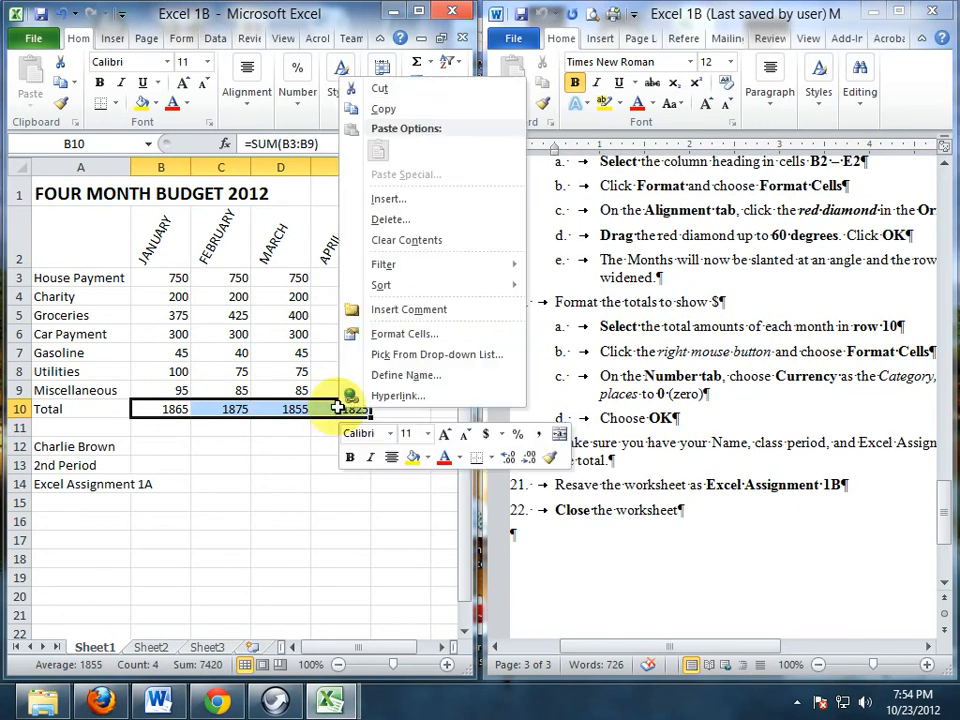
pyautogui.click(420, 334)
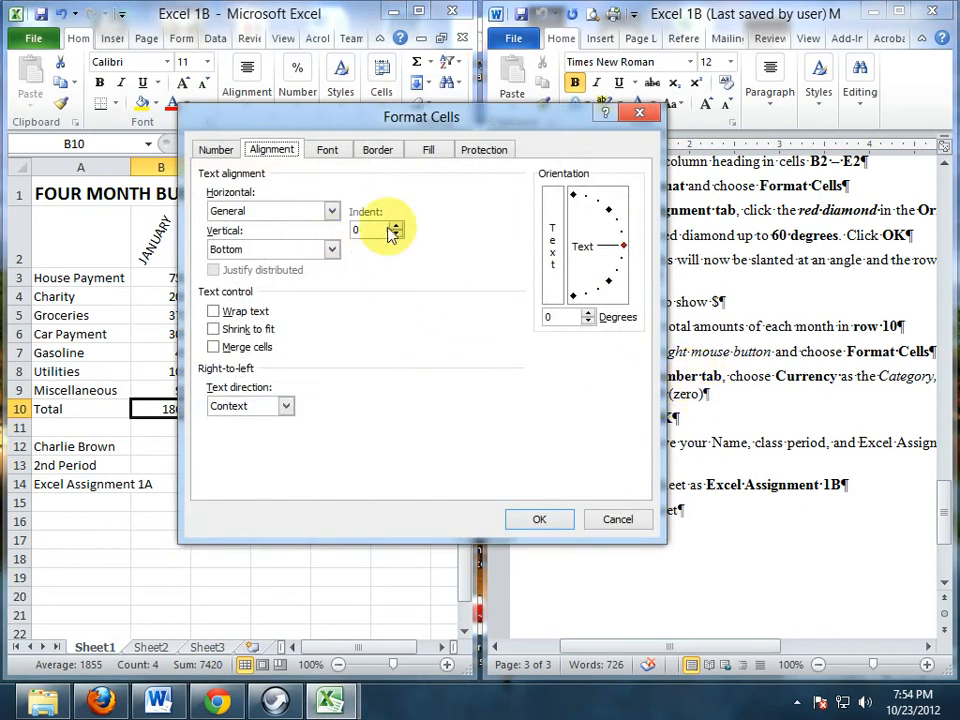
pyautogui.click(210, 150)
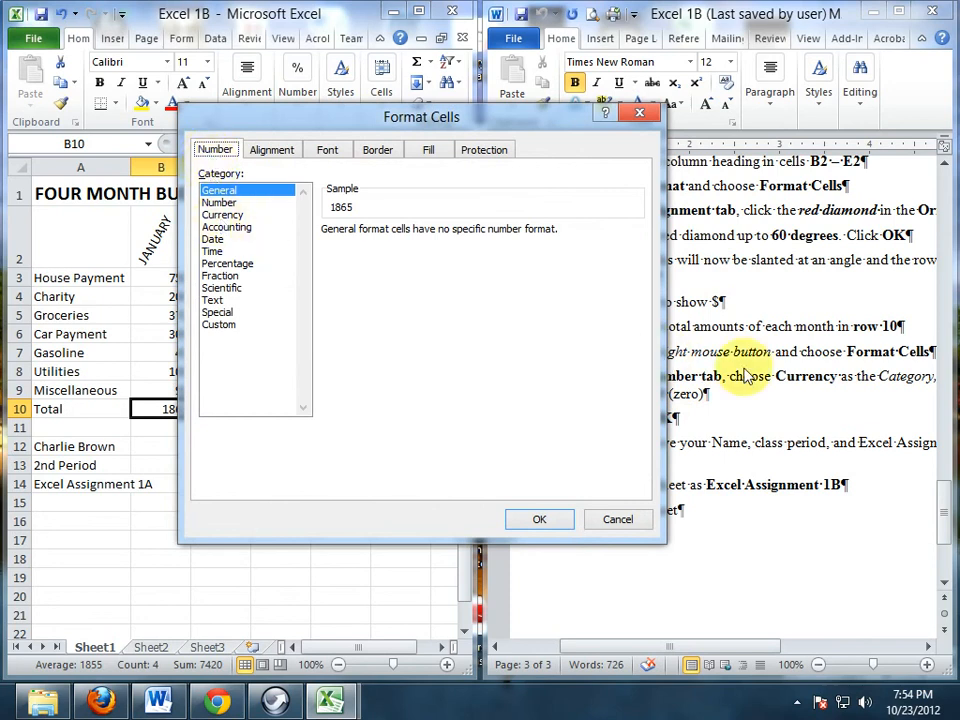
pyautogui.click(235, 214)
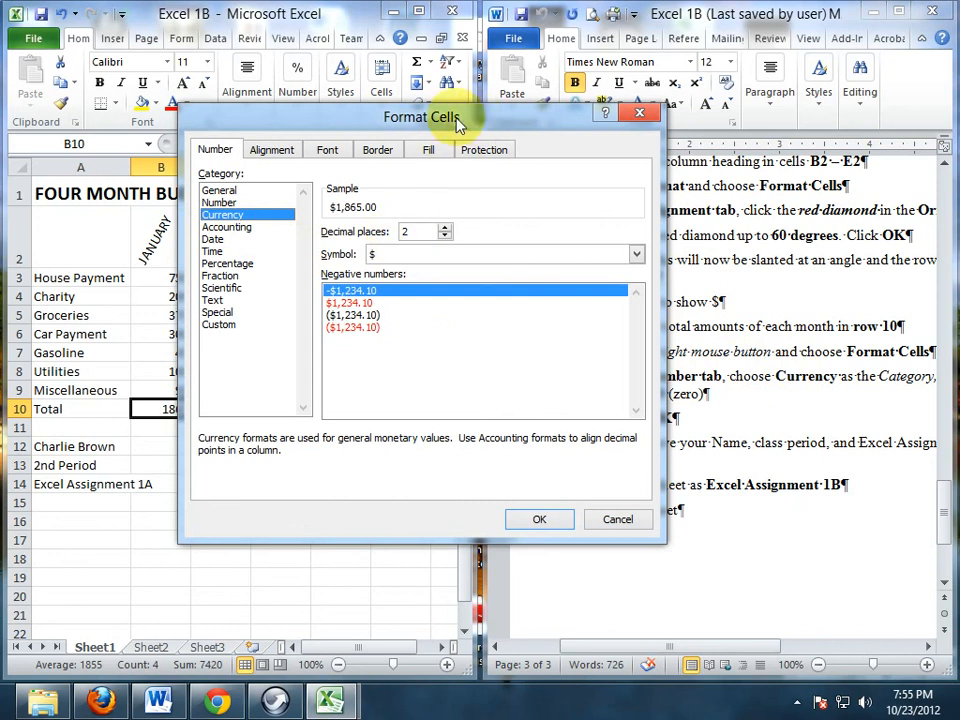
# - Set the totals' currency format to 0 decimal places and apply it
pyautogui.moveTo(440, 117); pyautogui.dragTo(390, 122)
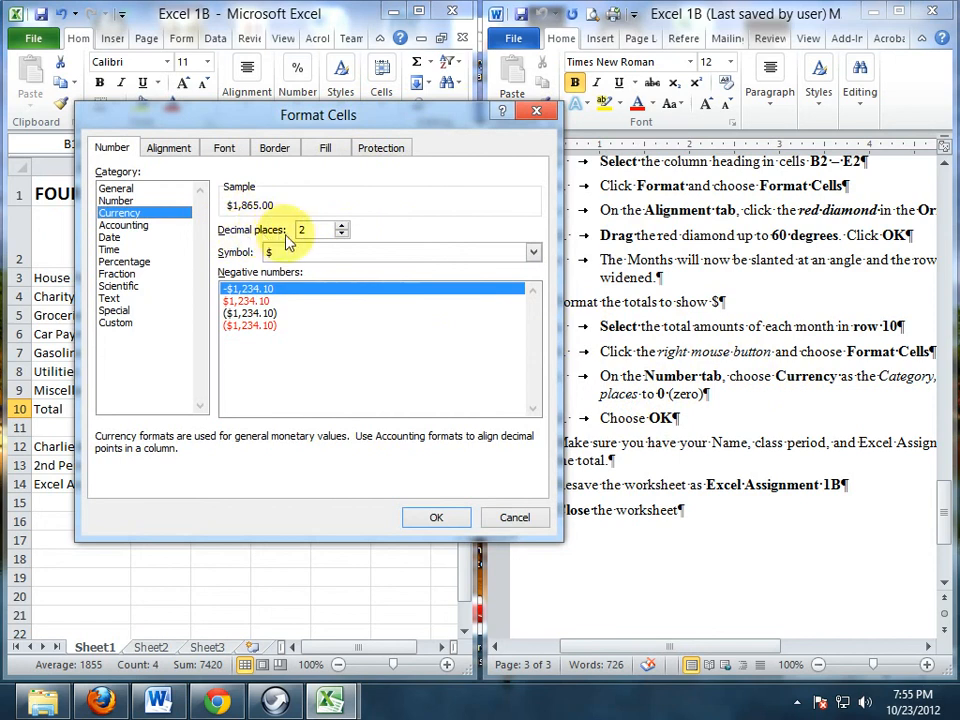
pyautogui.click(341, 236)
pyautogui.click(341, 236)
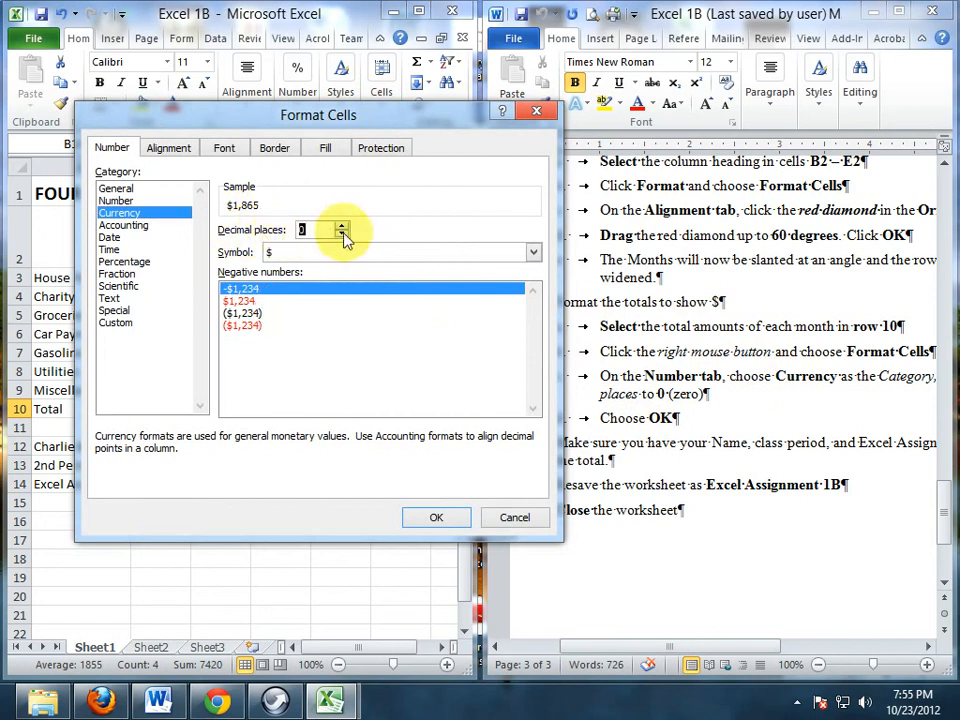
pyautogui.click(440, 518)
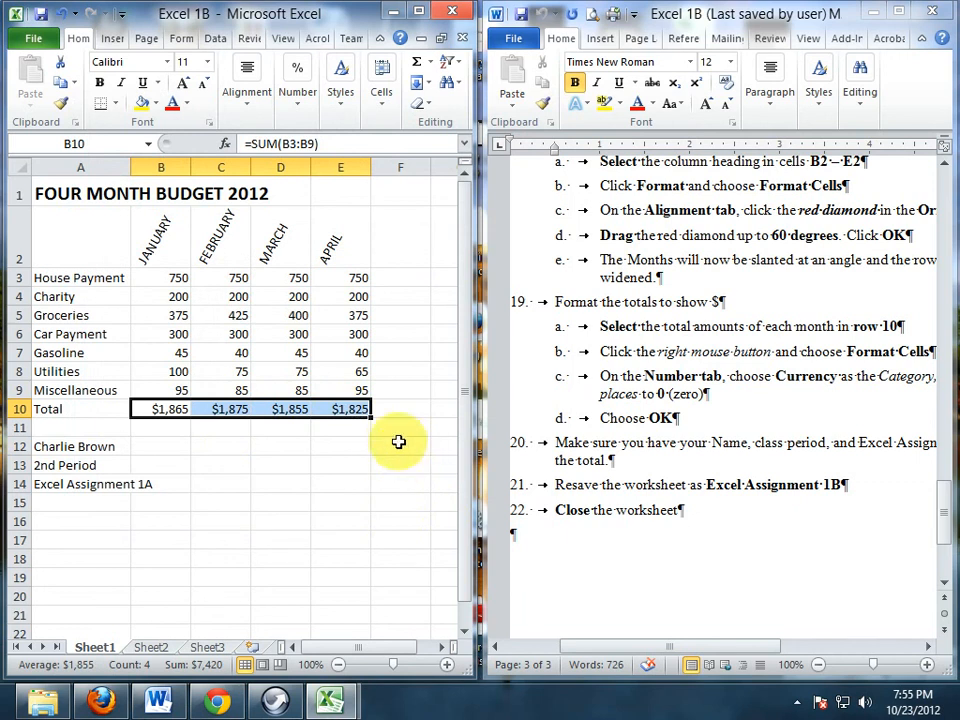
# - Change the assignment label in cell A14 to Excel Assignment 1B and save the workbook
pyautogui.click(46, 488)
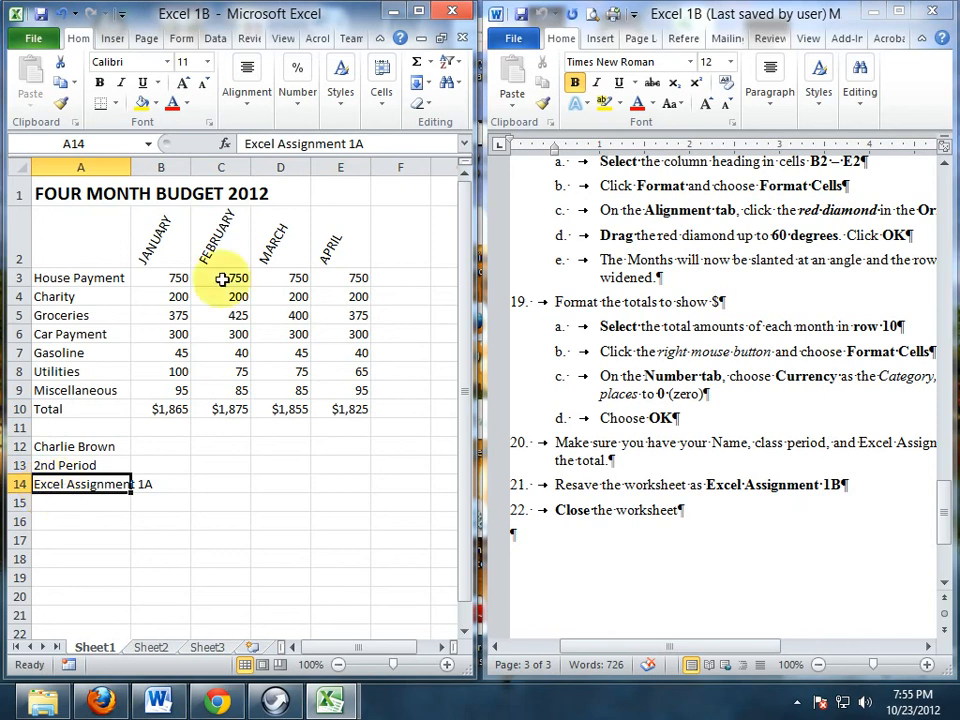
pyautogui.click(370, 144)
pyautogui.press('BackSpace')
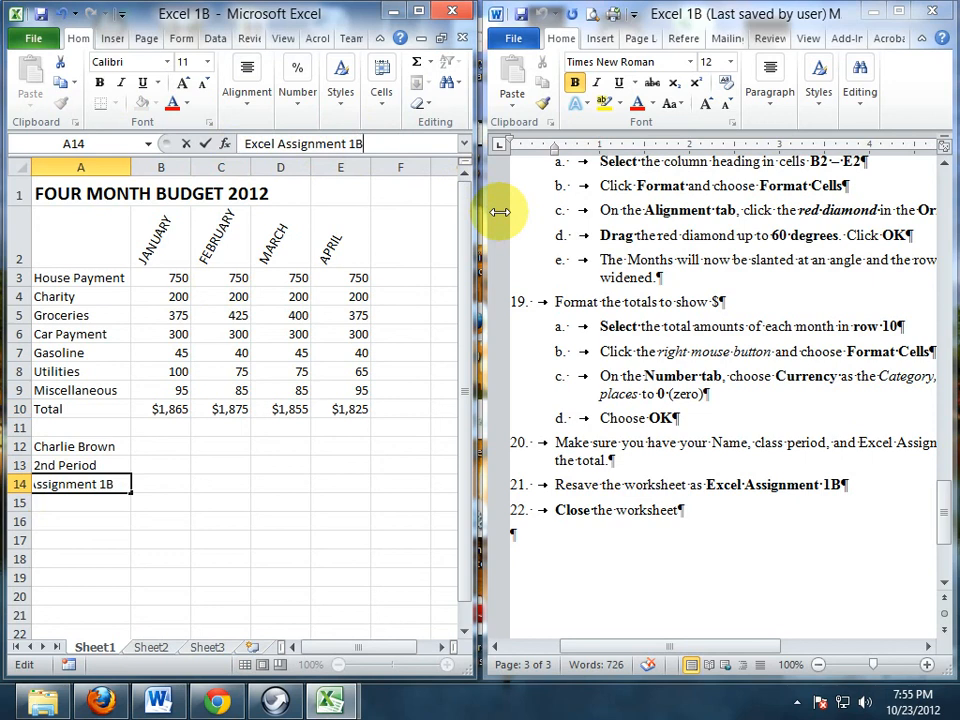
pyautogui.click(247, 449)
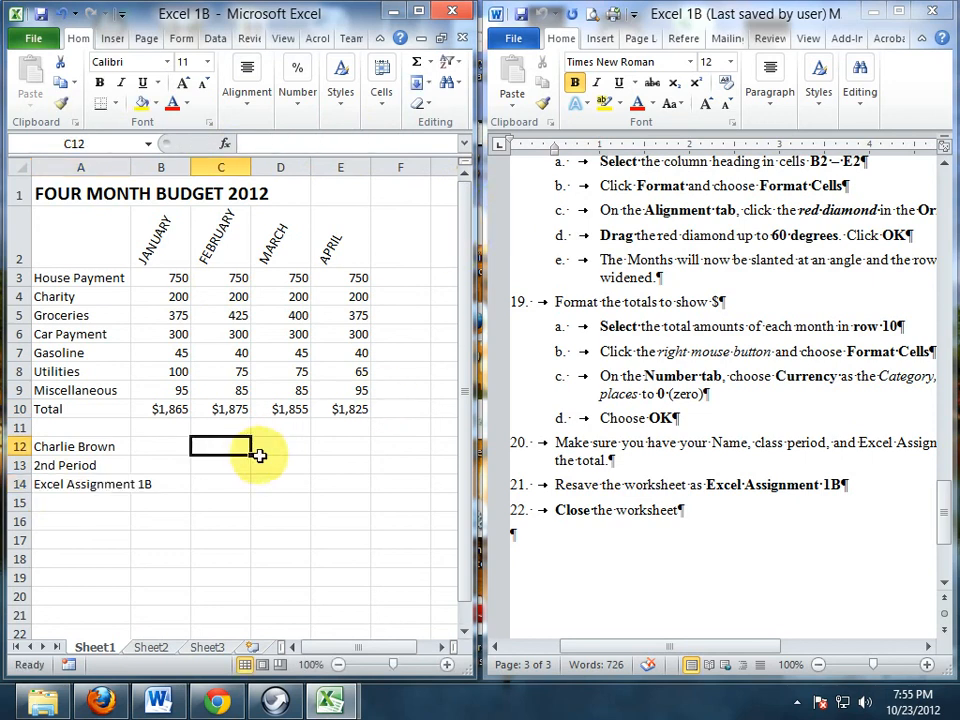
pyautogui.click(40, 15)
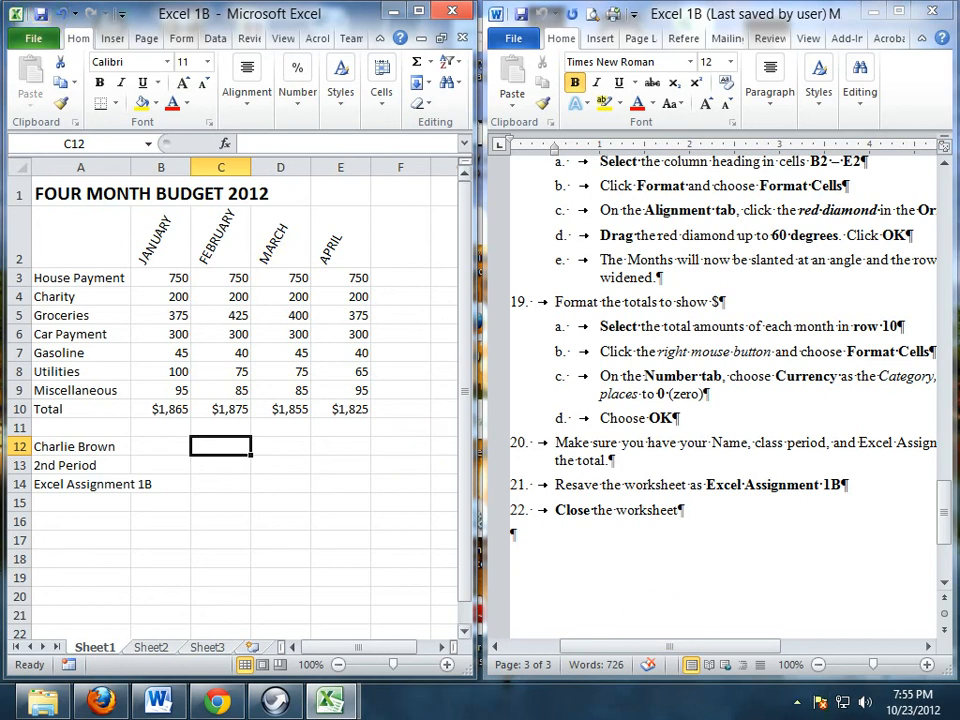
pyautogui.click(797, 703)
pyautogui.rightClick(795, 604)
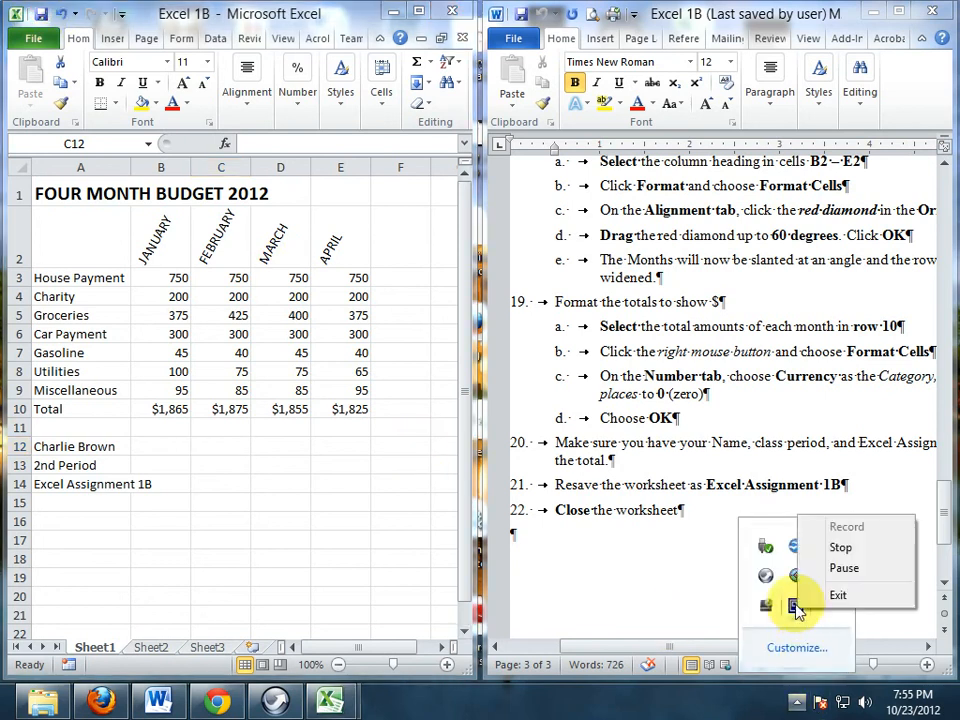